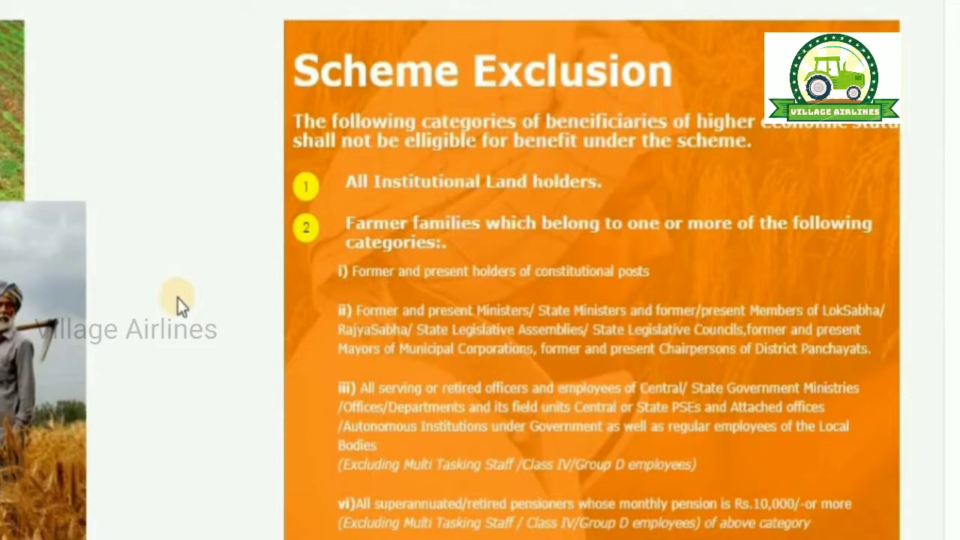
# Step: Highlight the exclusions: ministers/legislators, government employees, pensioners above Rs.10,000, taxpayers, professionals
pyautogui.scroll(-1, 178, 299)
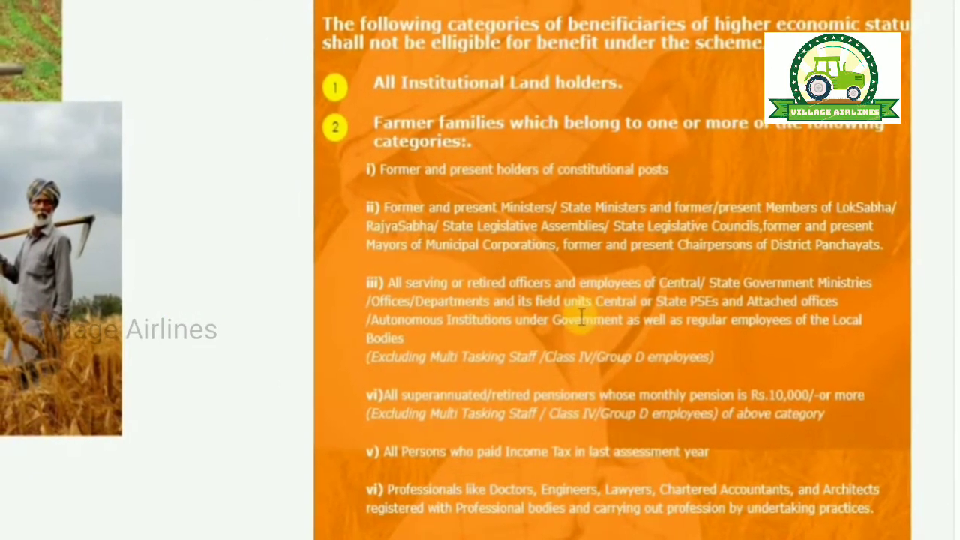
pyautogui.moveTo(456, 210); pyautogui.dragTo(733, 215)
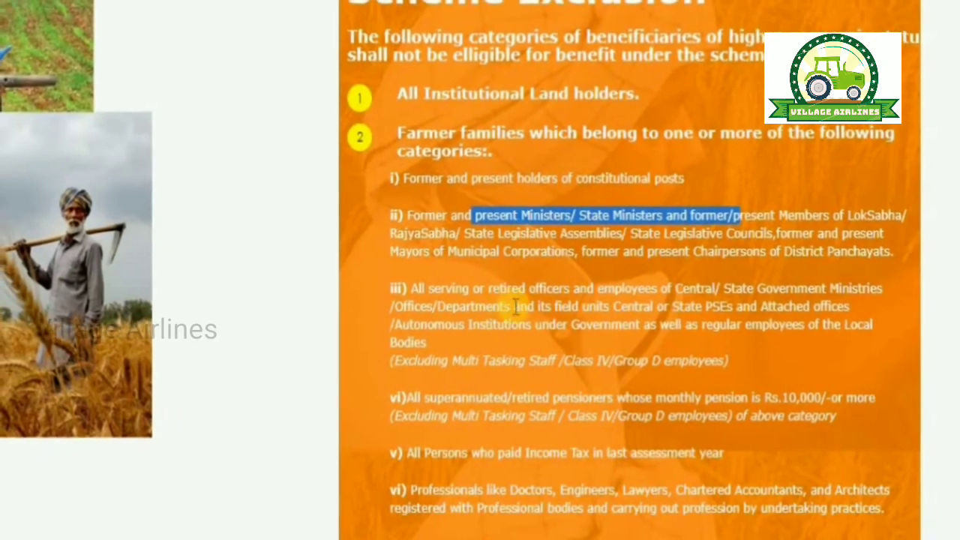
pyautogui.moveTo(491, 290); pyautogui.dragTo(890, 292)
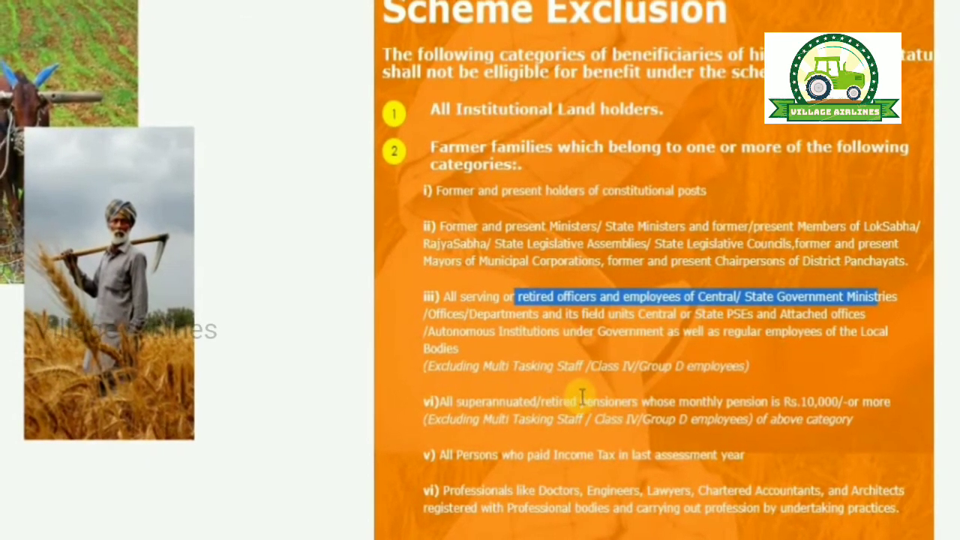
pyautogui.moveTo(577, 402); pyautogui.dragTo(849, 397)
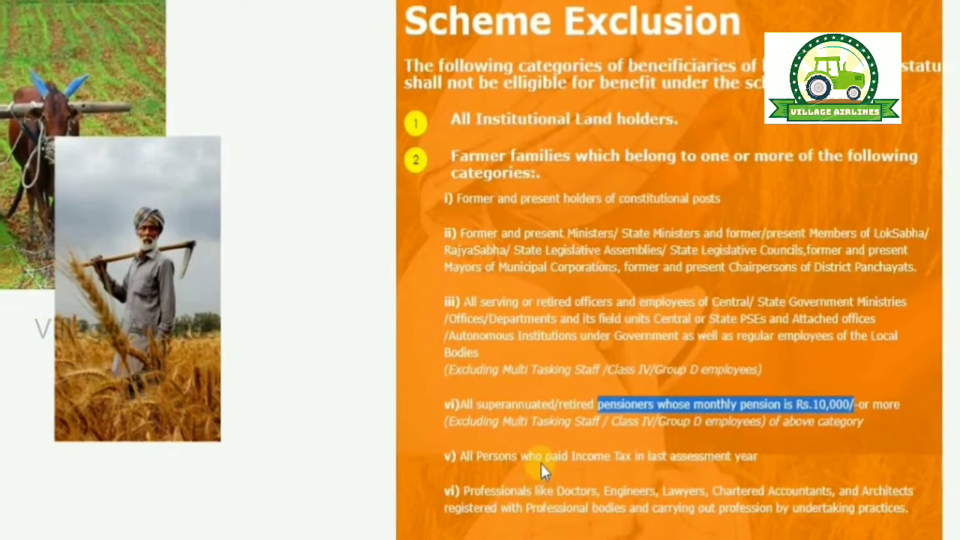
pyautogui.moveTo(555, 455); pyautogui.dragTo(646, 454)
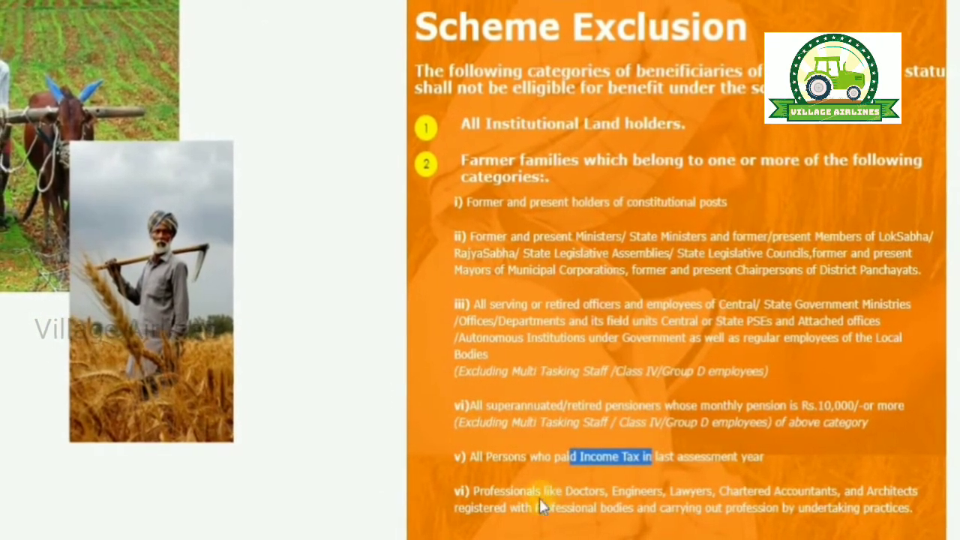
pyautogui.moveTo(549, 491); pyautogui.dragTo(882, 491)
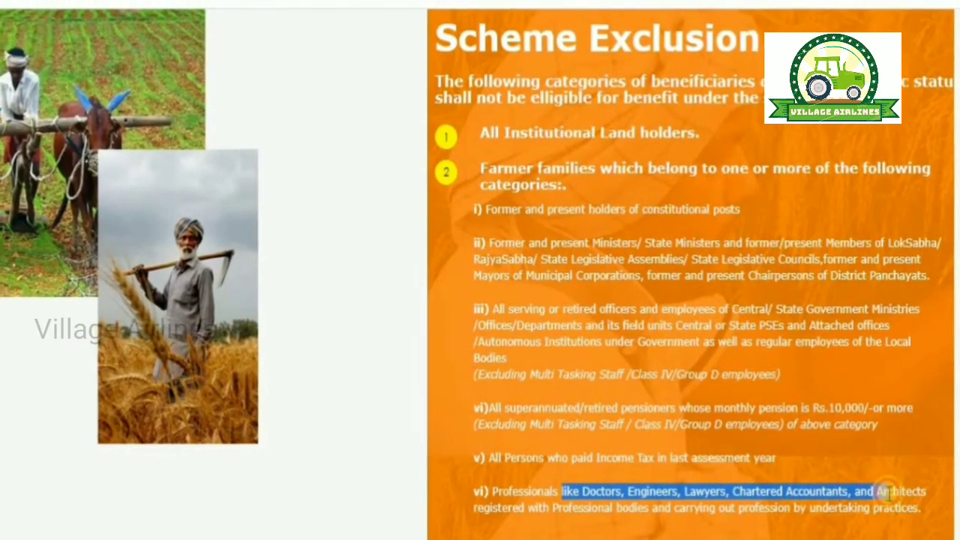
pyautogui.click(390, 440)
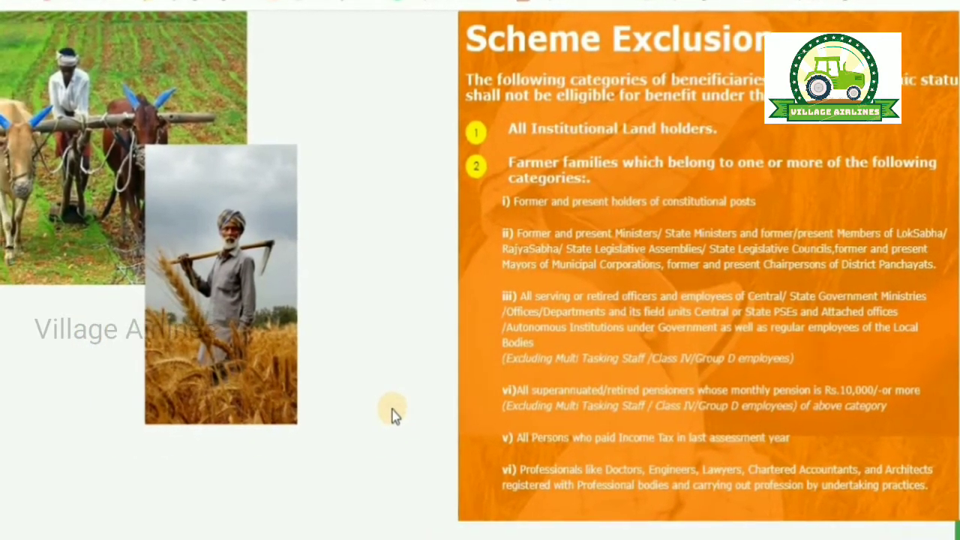
# Step: Scroll back up to the payment success map and Farmers Corner
pyautogui.scroll(-3, 396, 411)
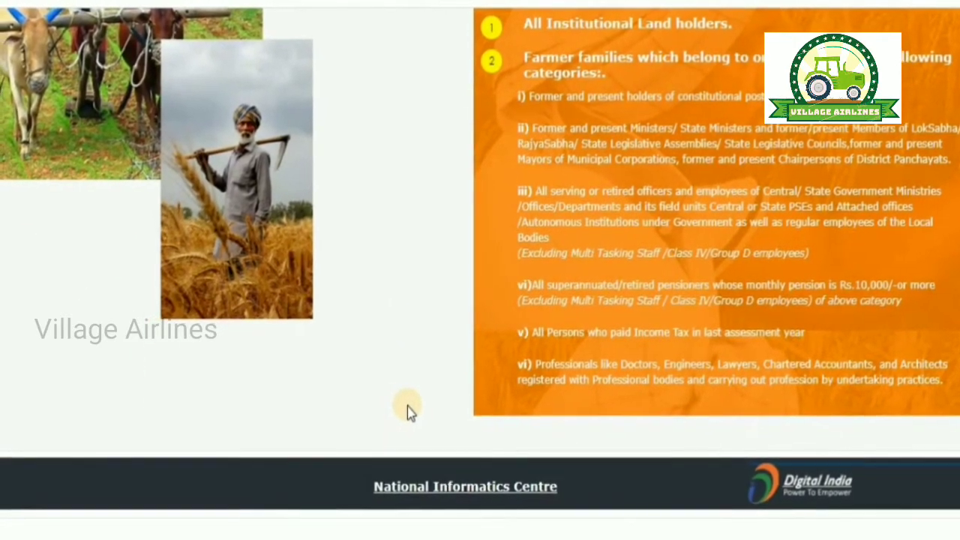
pyautogui.scroll(3, 400, 408)
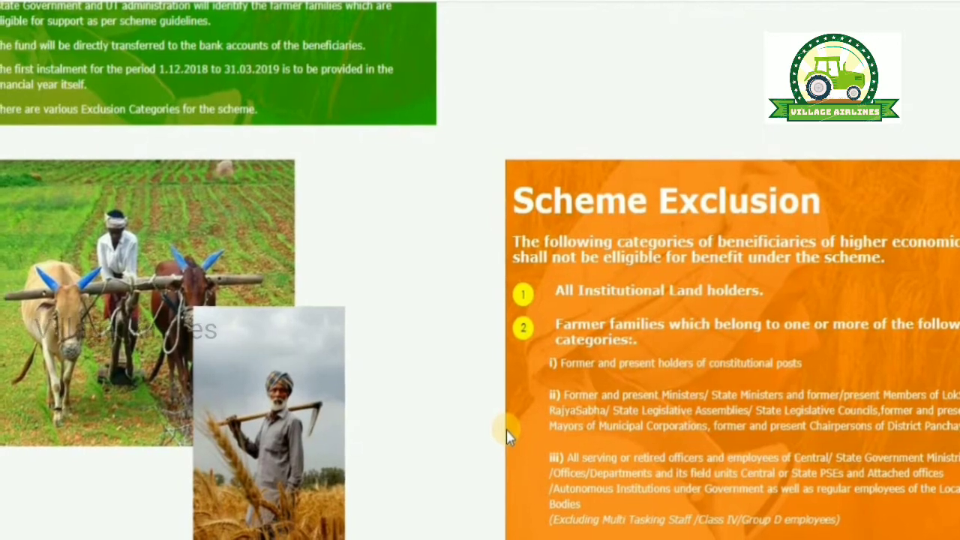
pyautogui.scroll(4, 506, 429)
pyautogui.scroll(8, 519, 406)
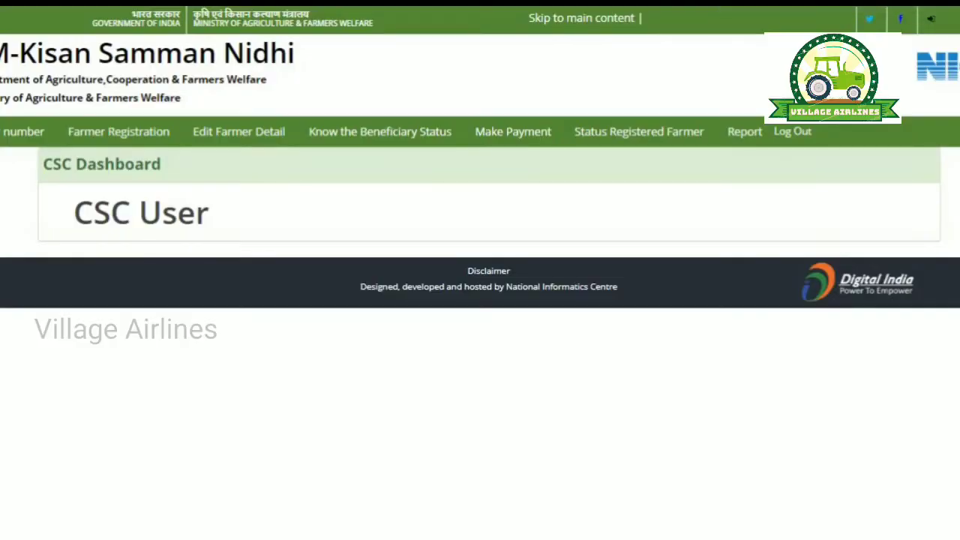
# Step: Start a Farmer Registration from the CSC Dashboard with State set to TAMIL NADU
pyautogui.click(115, 142)
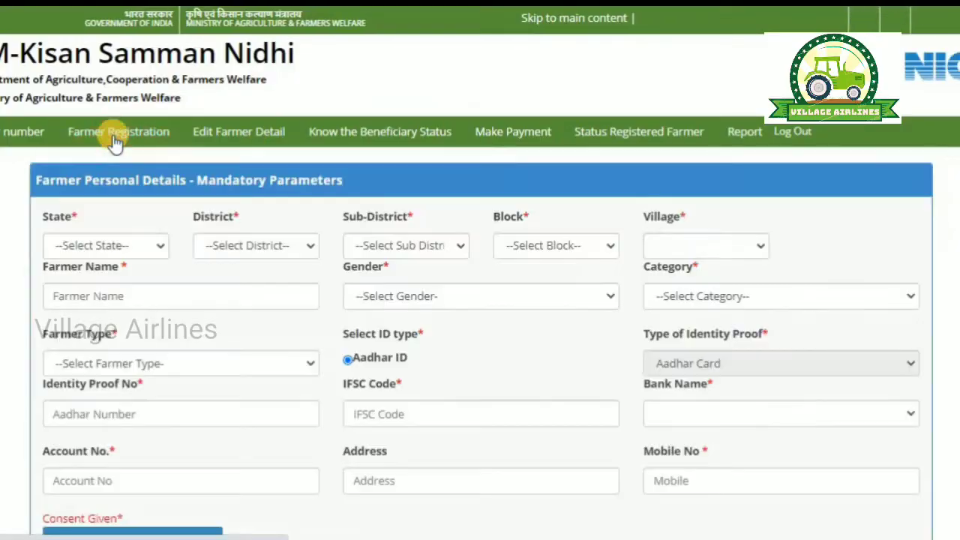
pyautogui.click(113, 246)
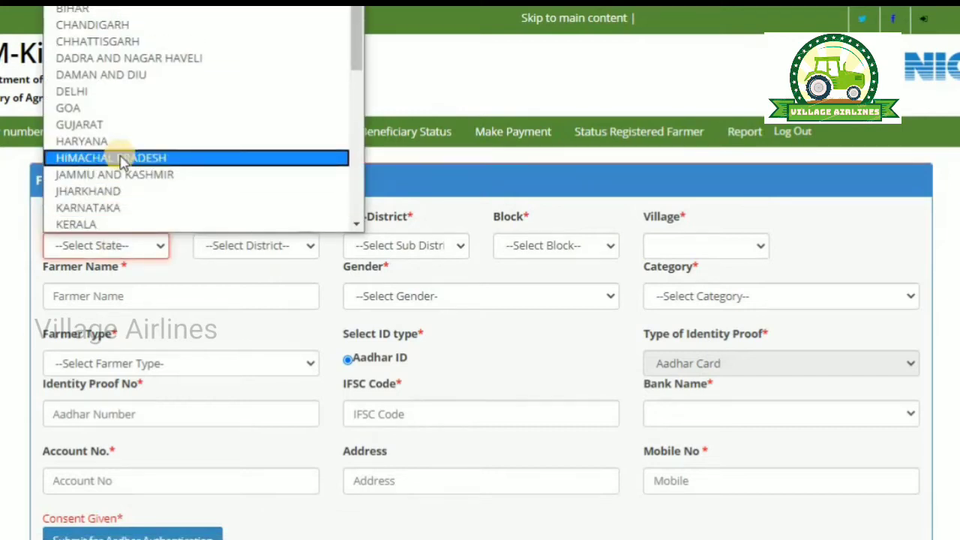
pyautogui.scroll(-6, 126, 143)
pyautogui.click(128, 123)
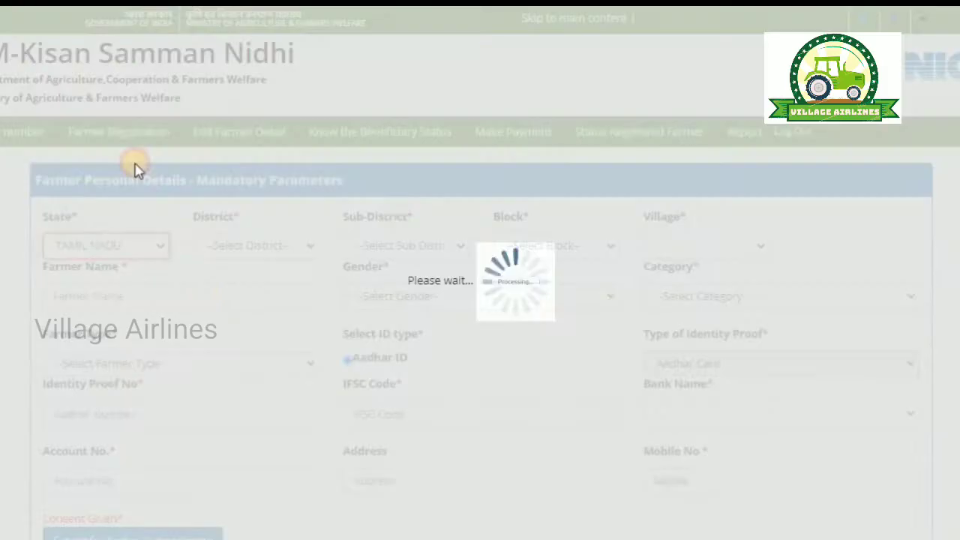
pyautogui.scroll(-2, 210, 285)
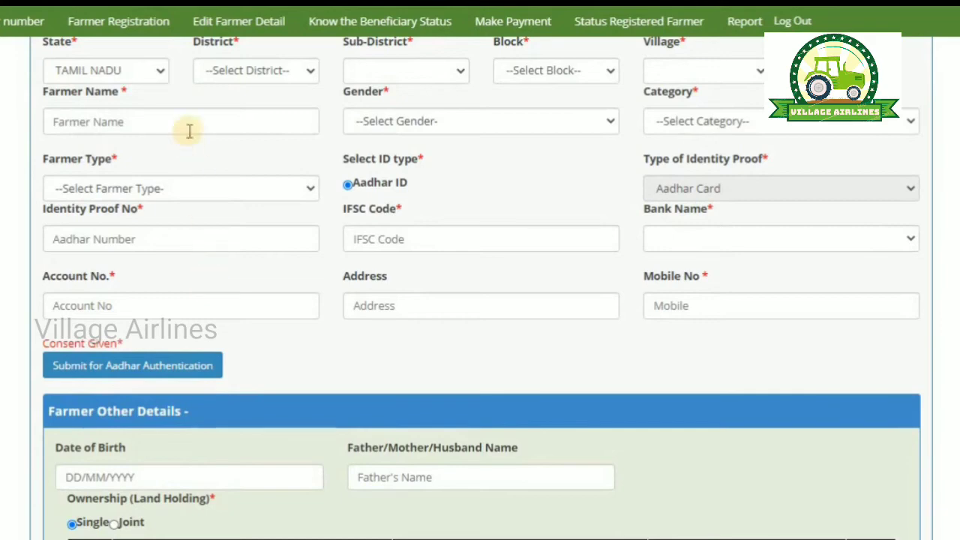
# Step: Set District and Sub-District to Ariyalur, Block to THIRUMANUR, and Village to Sannavur (South)
pyautogui.click(259, 74)
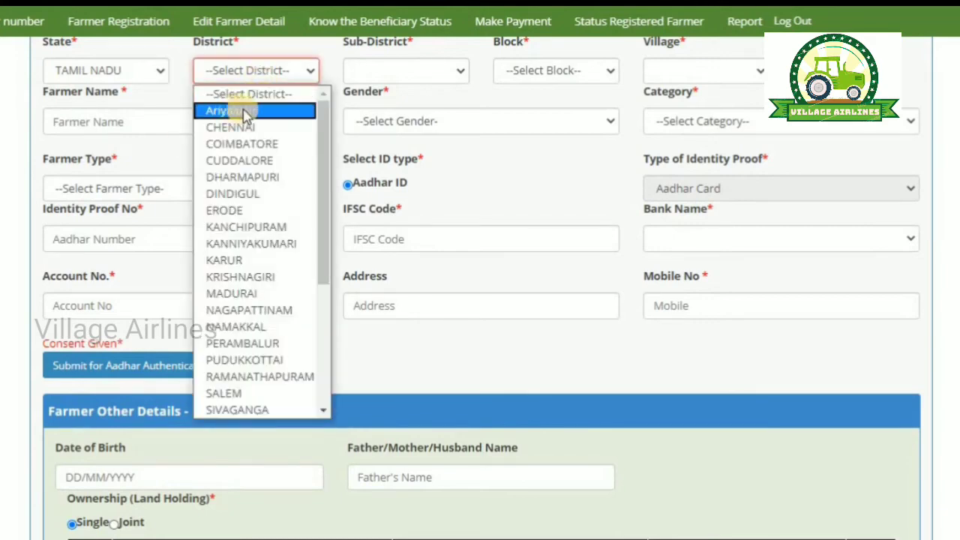
pyautogui.click(244, 111)
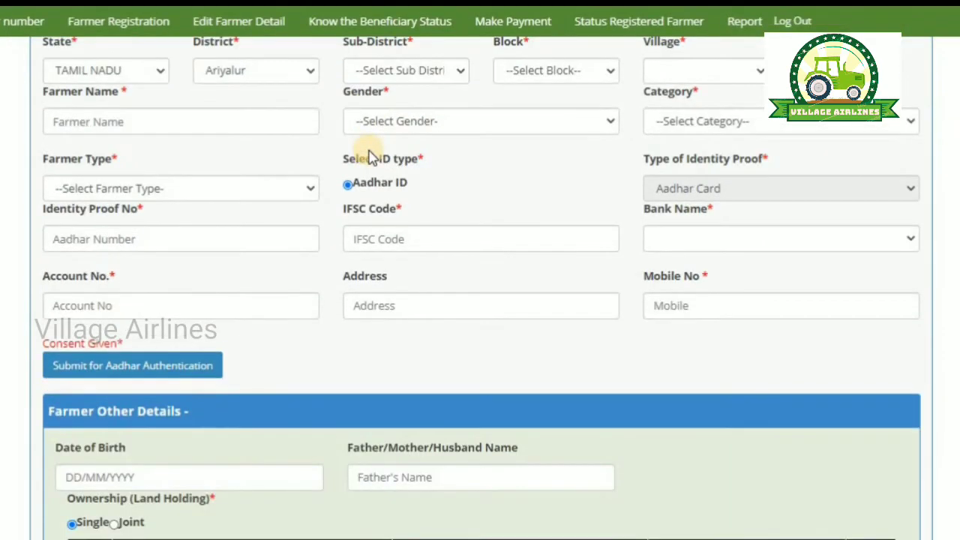
pyautogui.click(423, 69)
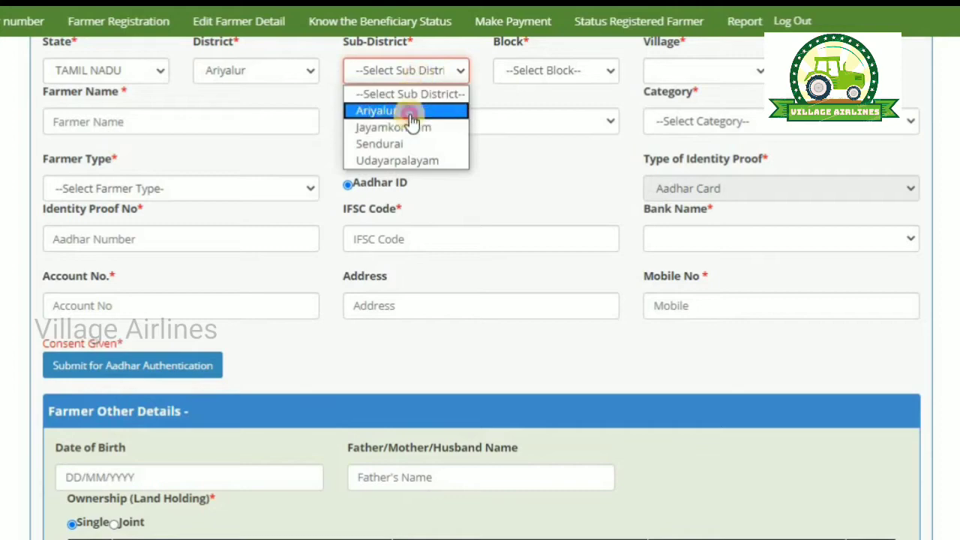
pyautogui.click(411, 120)
pyautogui.click(551, 71)
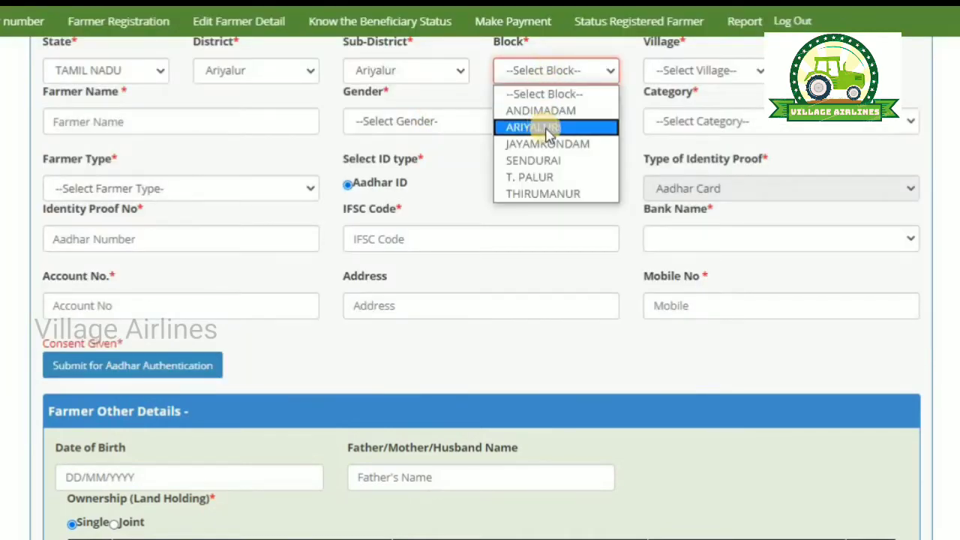
pyautogui.click(552, 193)
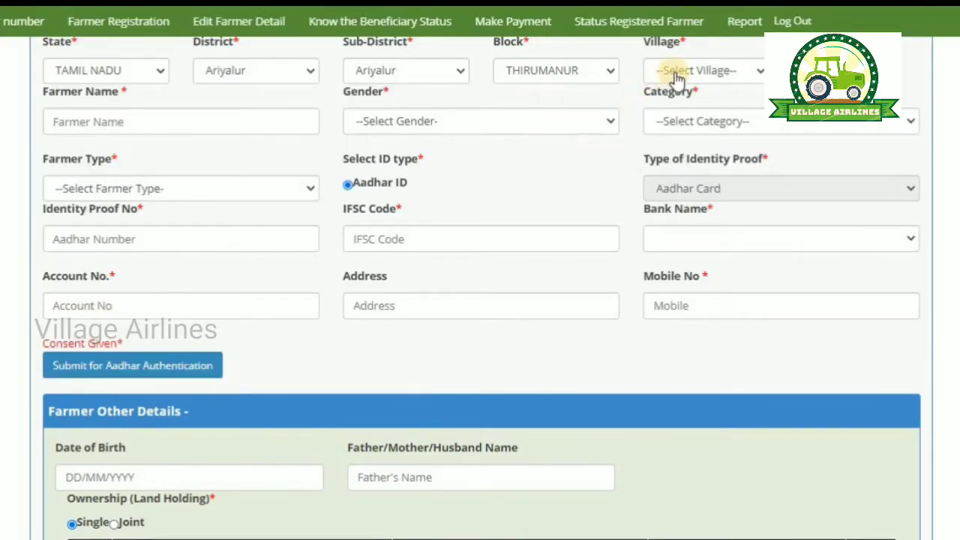
pyautogui.click(677, 75)
pyautogui.scroll(-5, 698, 225)
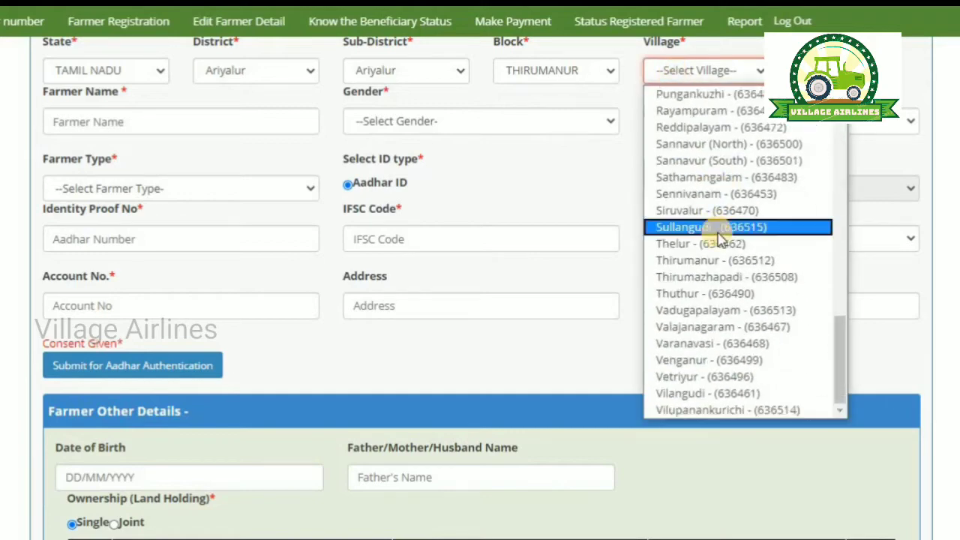
pyautogui.click(749, 163)
pyautogui.click(291, 122)
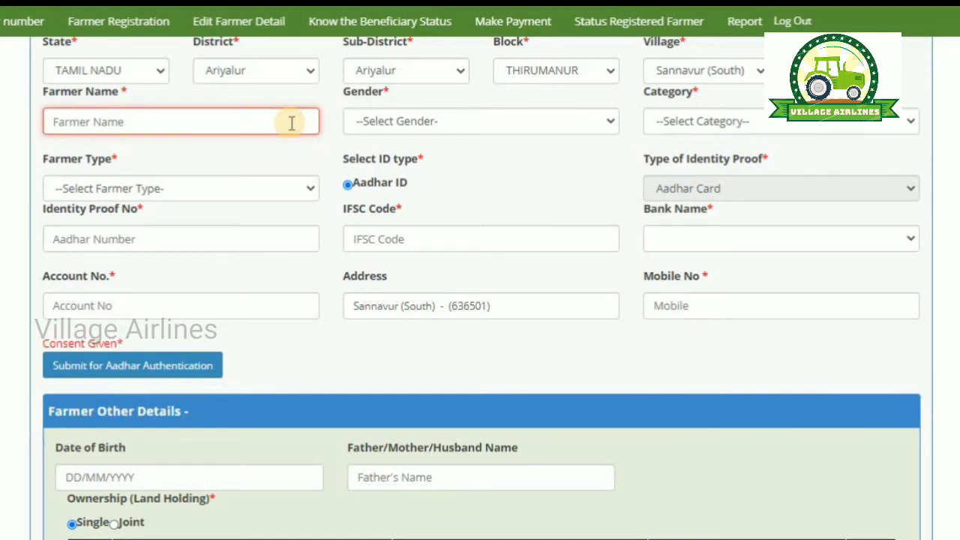
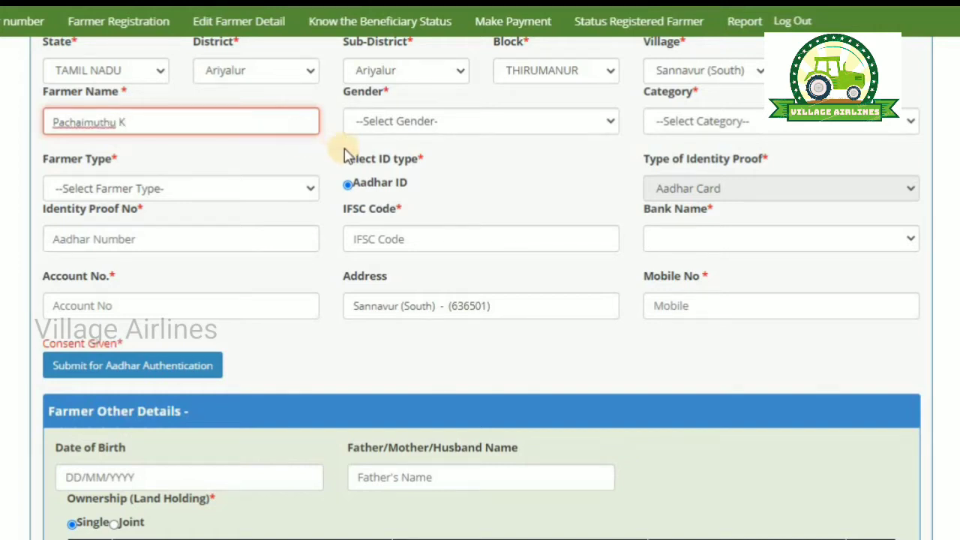
# Step: Enter the farmer's name, with Gender Male and Category General/Others
pyautogui.click(412, 126)
pyautogui.click(405, 159)
pyautogui.click(696, 123)
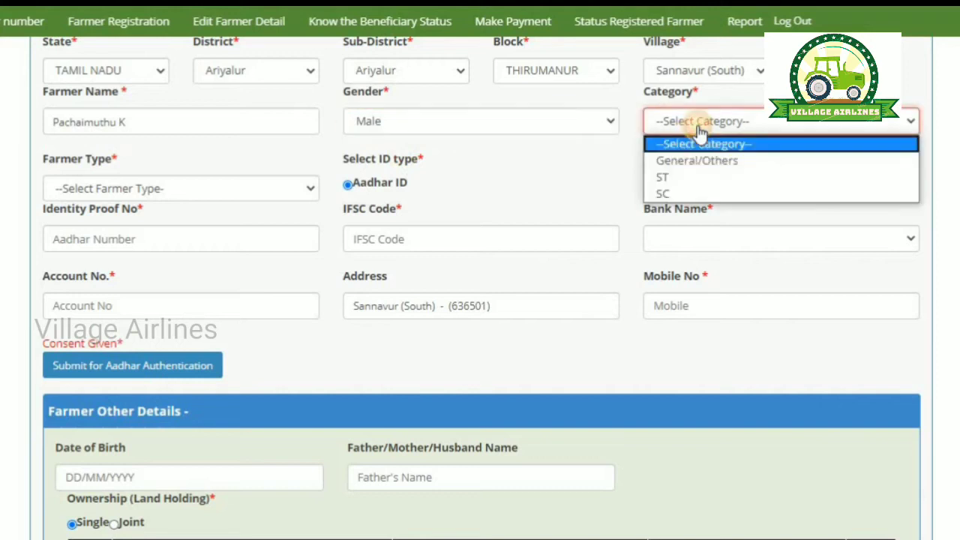
pyautogui.click(698, 160)
# Step: Set Farmer Type to Small (1-2Ha) and begin entering the Aadhaar number
pyautogui.click(232, 193)
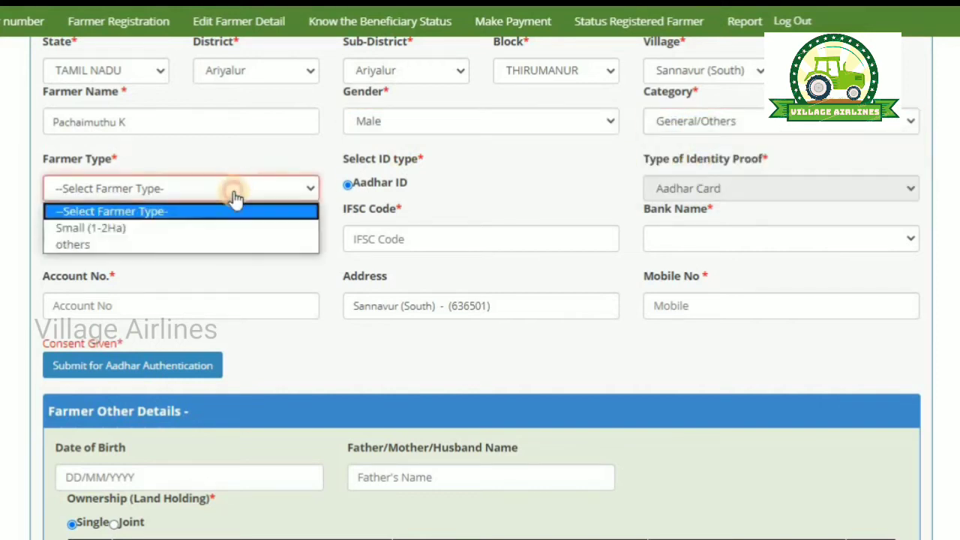
pyautogui.click(133, 228)
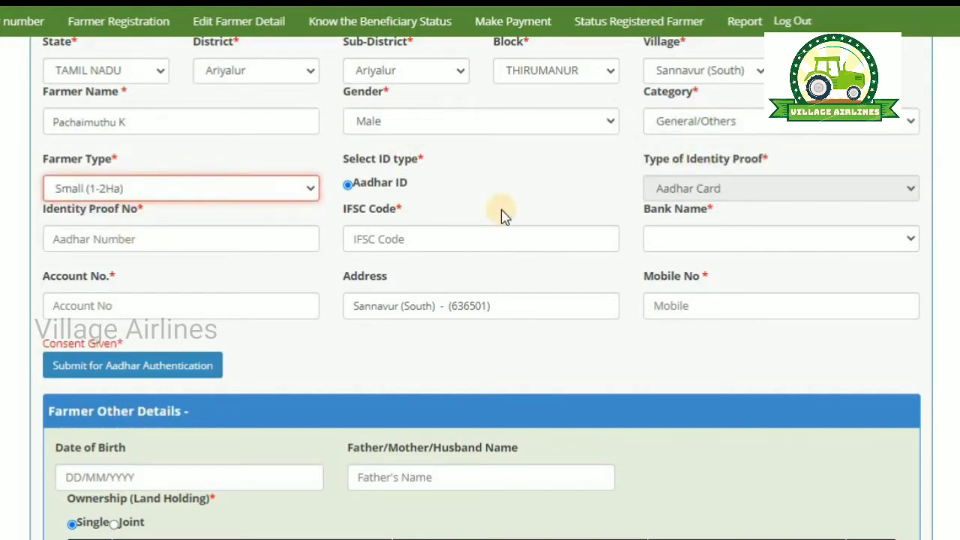
pyautogui.click(210, 240)
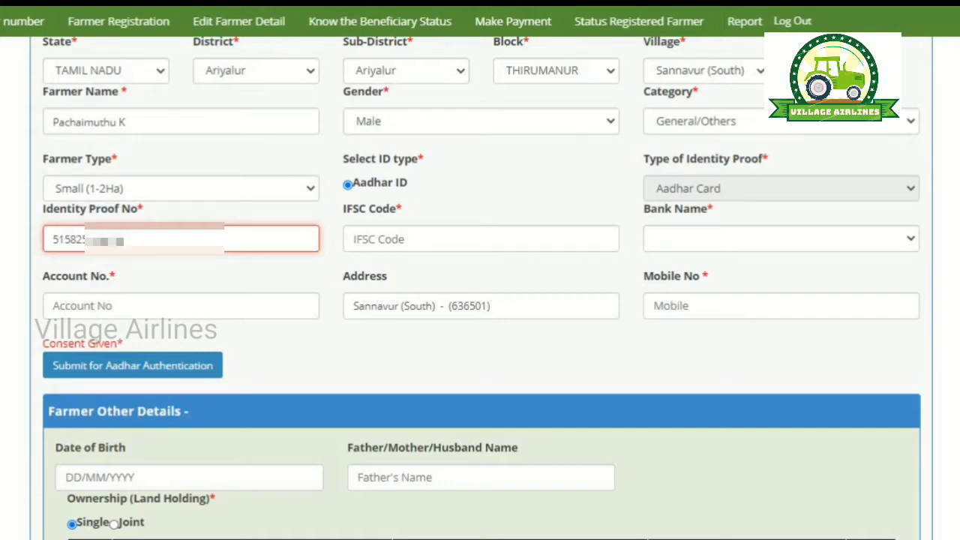
# Step: Enter IFSC code IDIB000K131 and choose INDIAN BANK as the bank
pyautogui.click(359, 237)
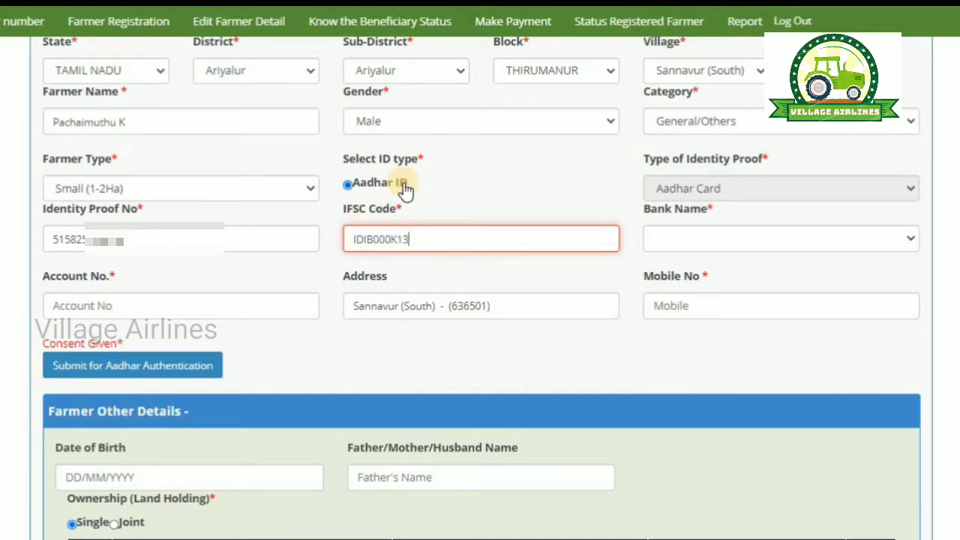
pyautogui.click(482, 204)
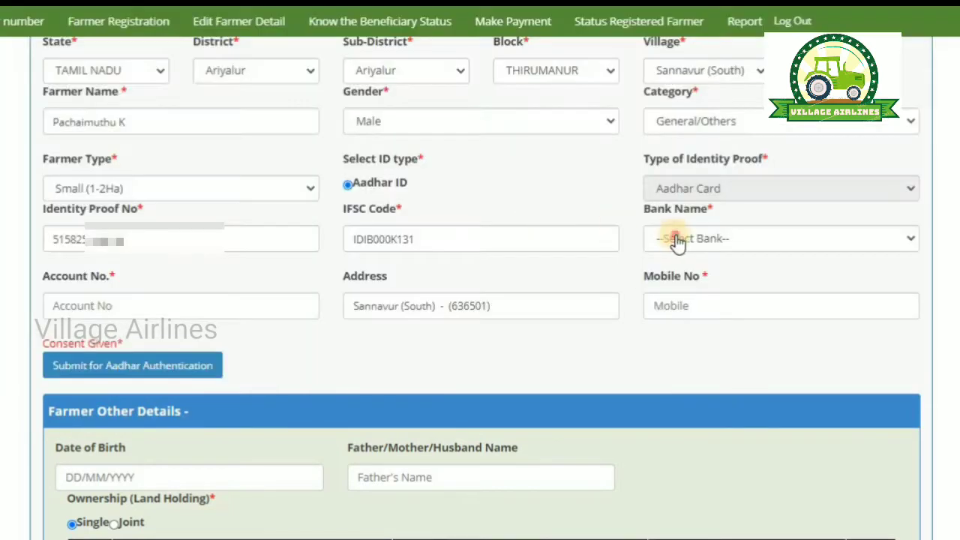
pyautogui.click(676, 238)
pyautogui.click(679, 279)
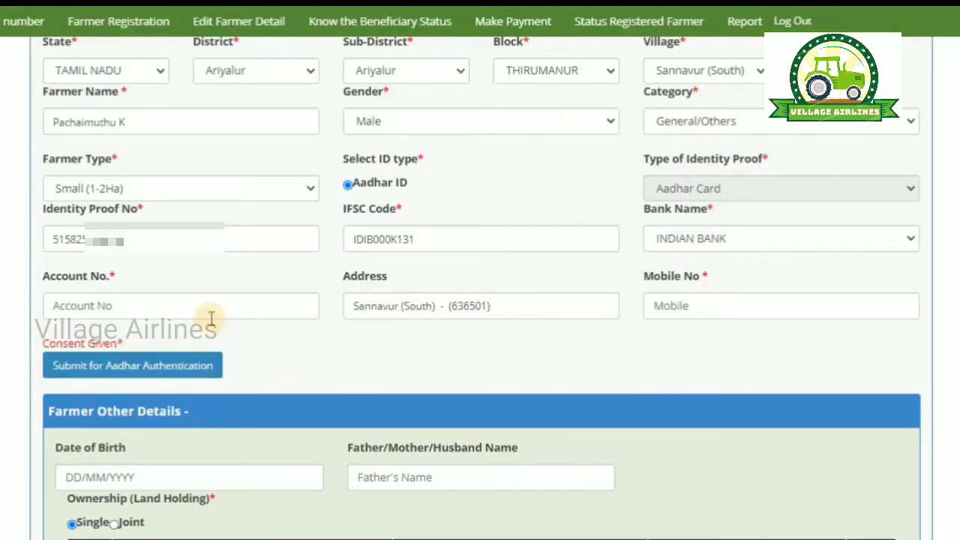
# Step: Enter the farmer's bank account number and begin the mobile number
pyautogui.click(208, 313)
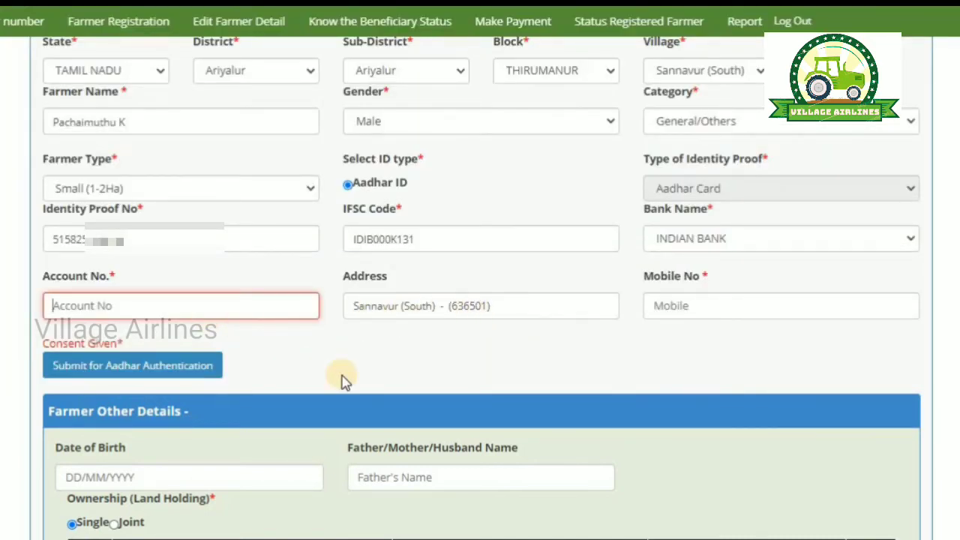
pyautogui.click(738, 305)
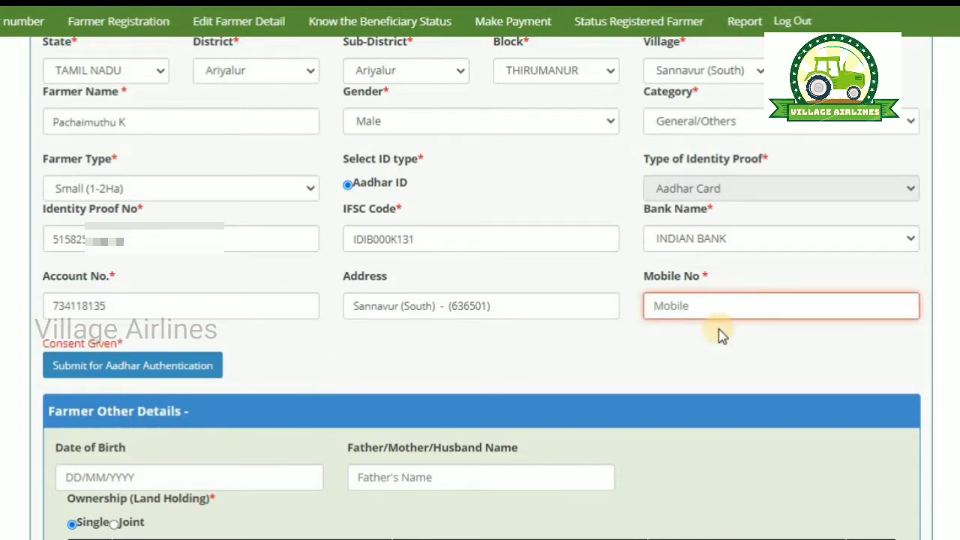
pyautogui.scroll(1, 684, 381)
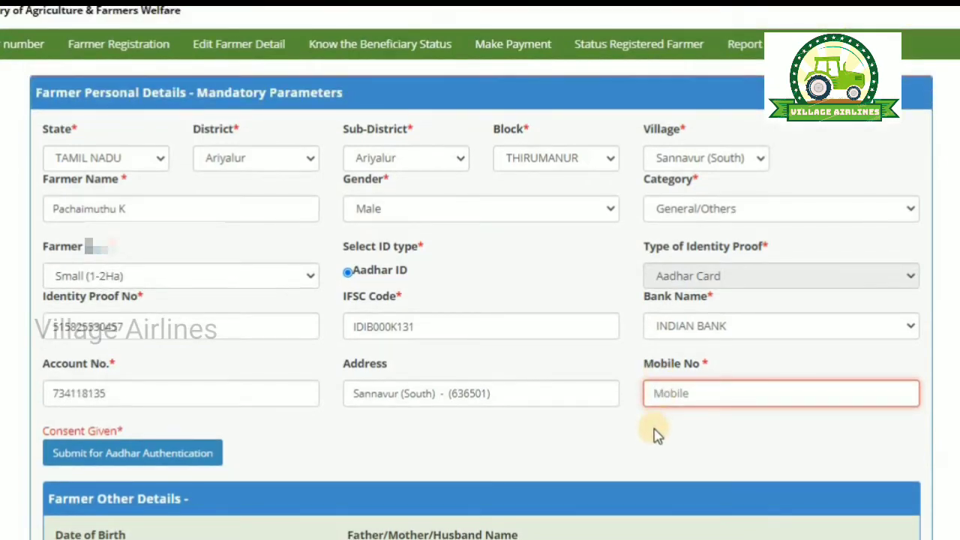
pyautogui.scroll(-1, 646, 435)
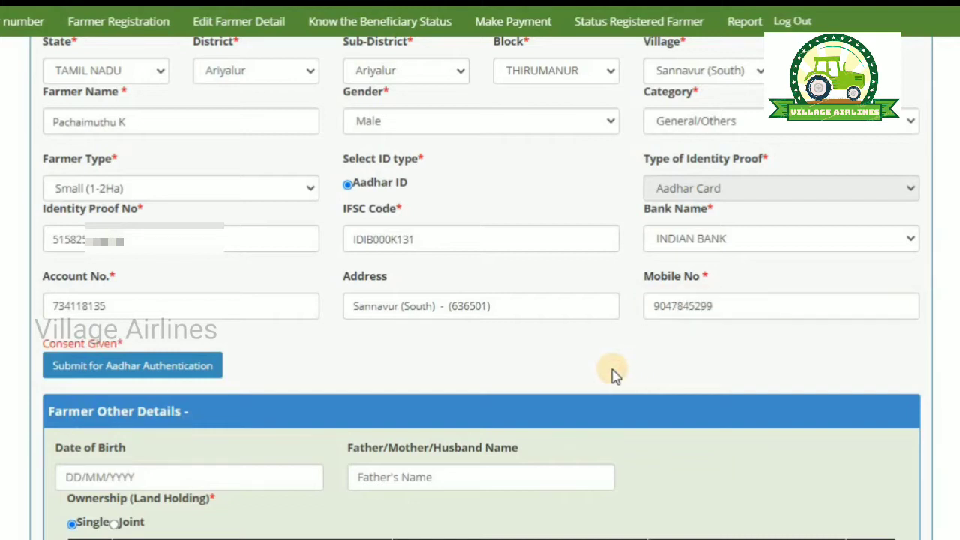
# Step: Submit the Aadhaar details for authentication and confirm the success message
pyautogui.click(192, 374)
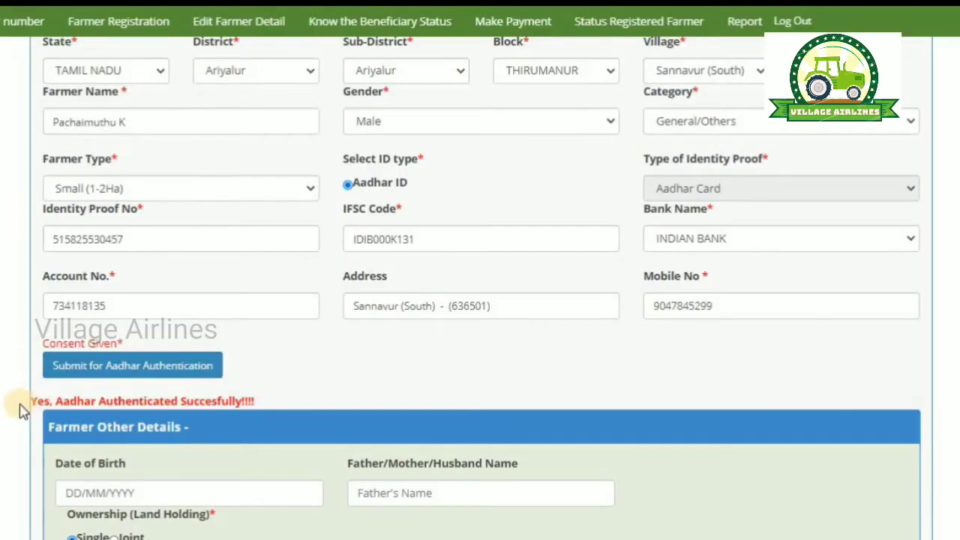
pyautogui.moveTo(22, 407); pyautogui.dragTo(270, 401)
pyautogui.click(253, 400)
pyautogui.scroll(1, 352, 379)
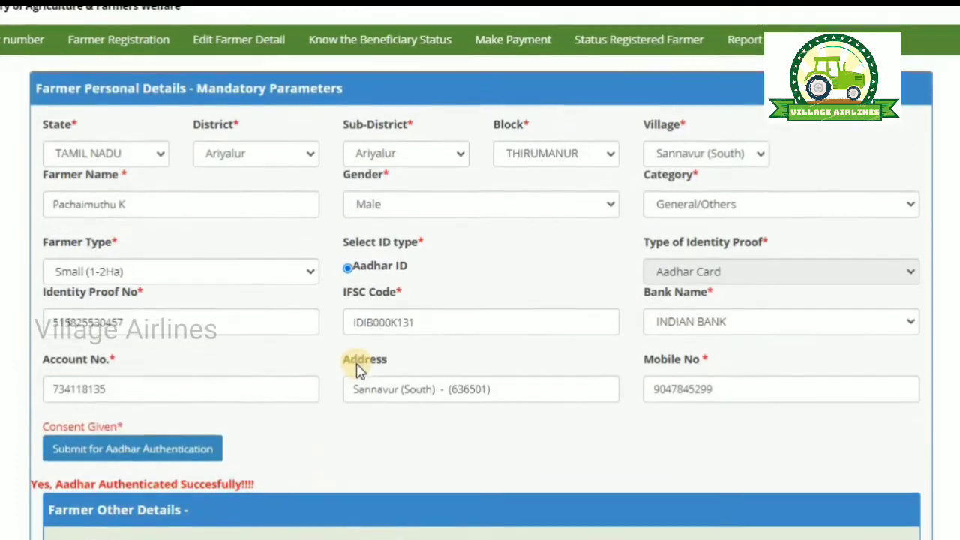
pyautogui.scroll(-2, 357, 368)
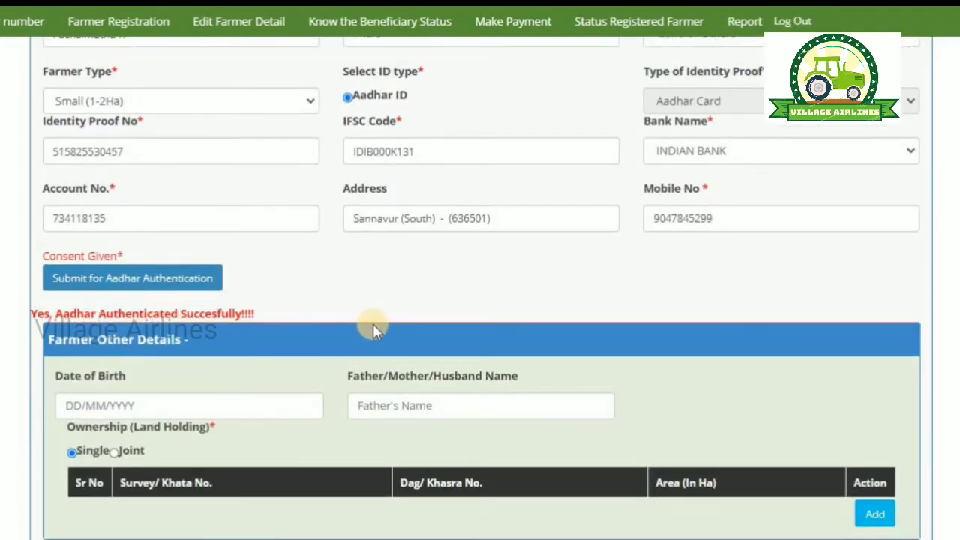
pyautogui.scroll(2, 374, 325)
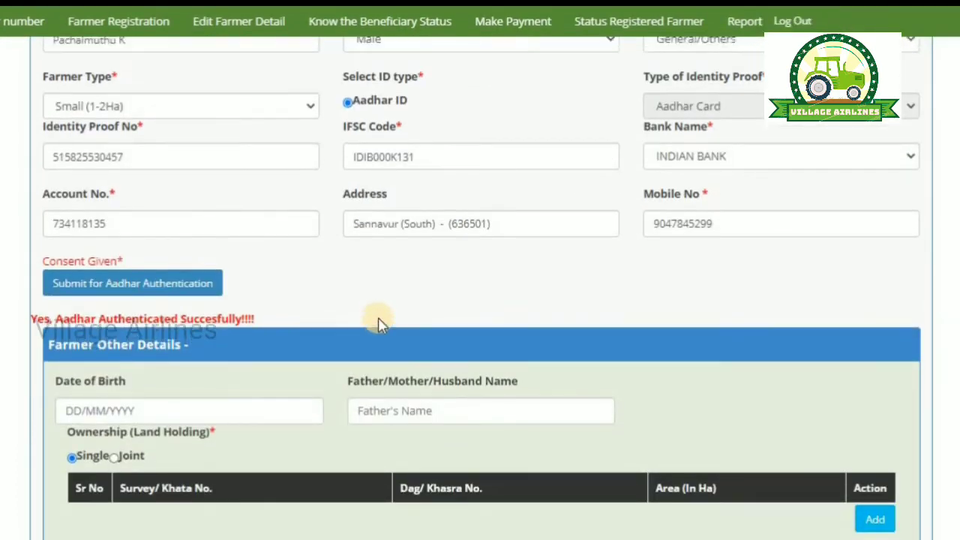
pyautogui.scroll(-2, 382, 397)
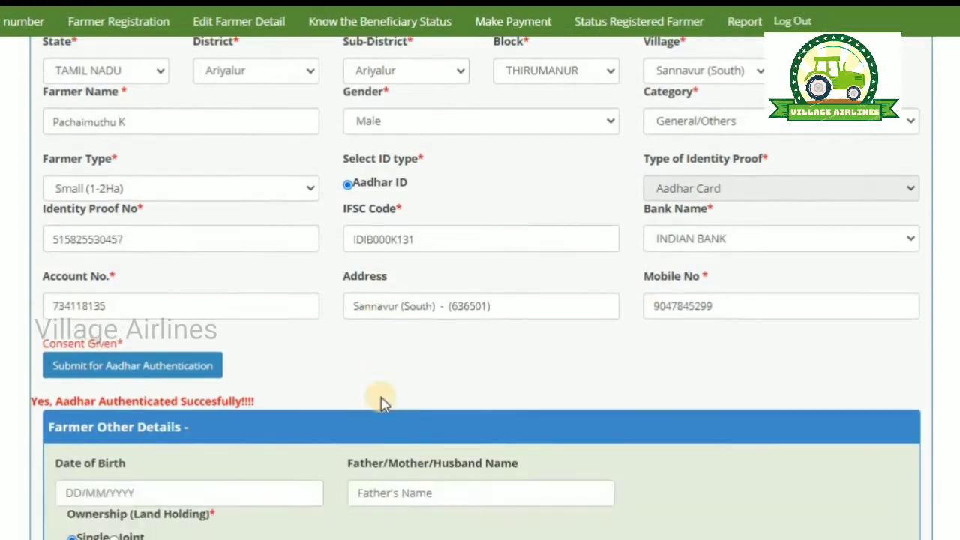
pyautogui.click(220, 404)
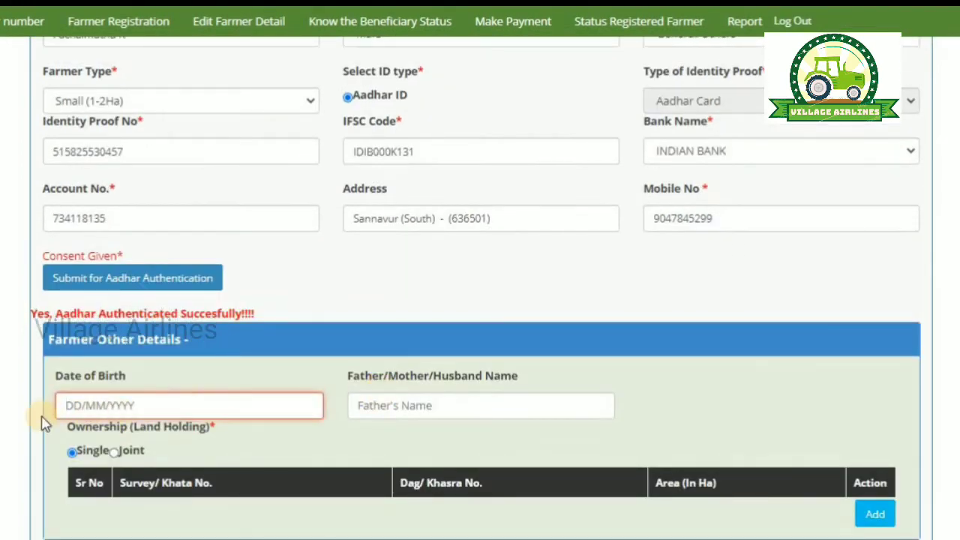
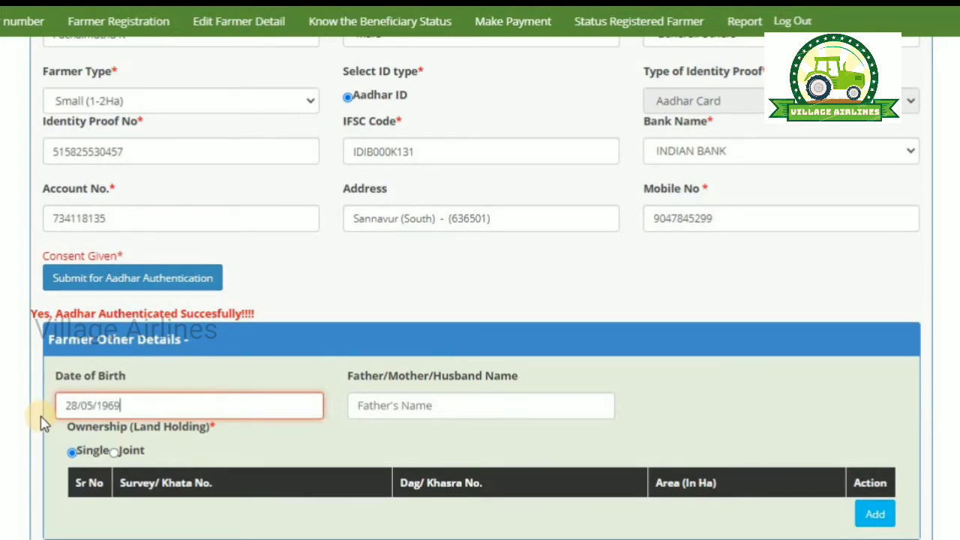
pyautogui.click(401, 408)
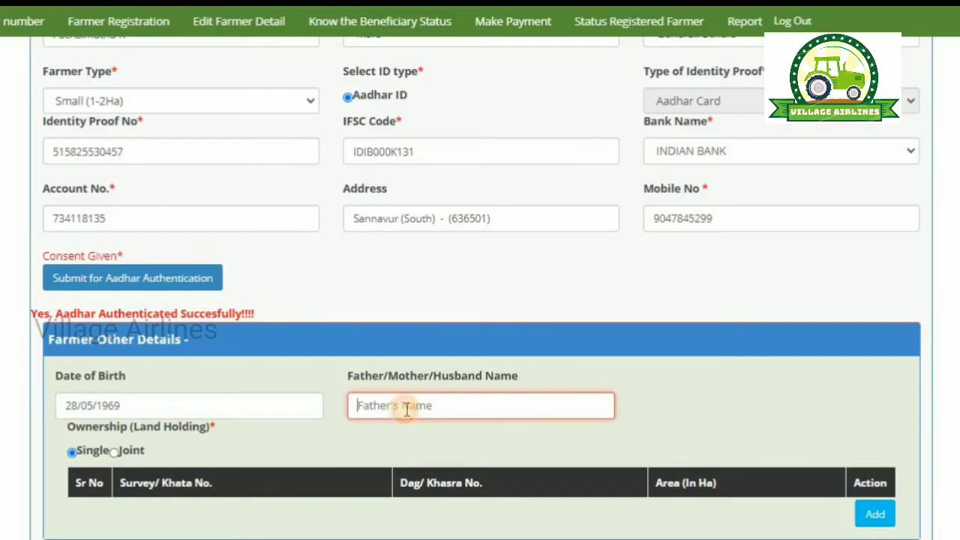
pyautogui.scroll(-3, 720, 403)
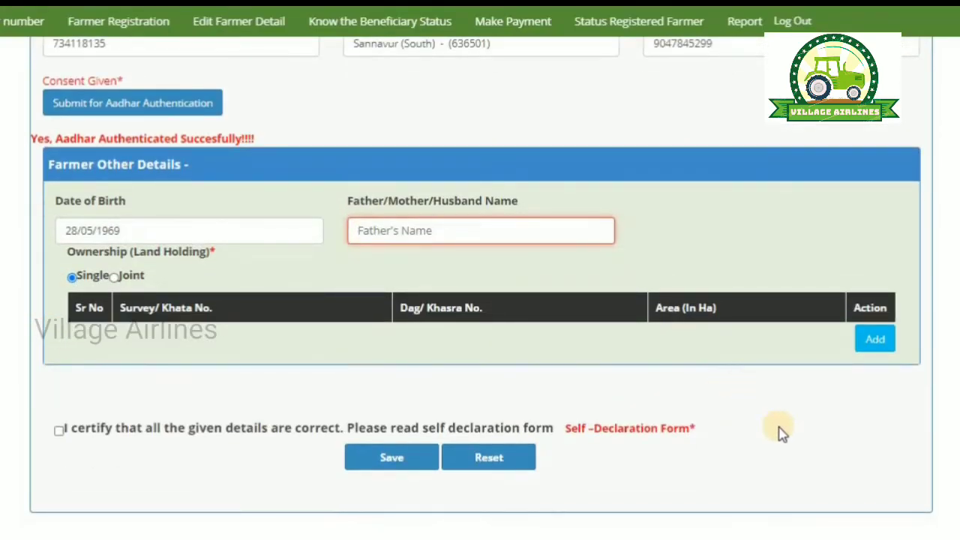
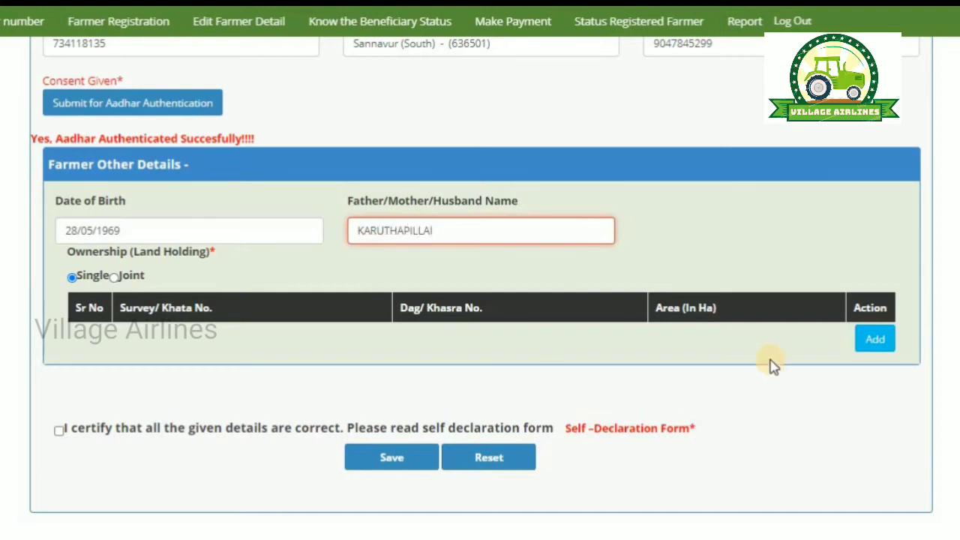
pyautogui.click(760, 262)
pyautogui.click(875, 341)
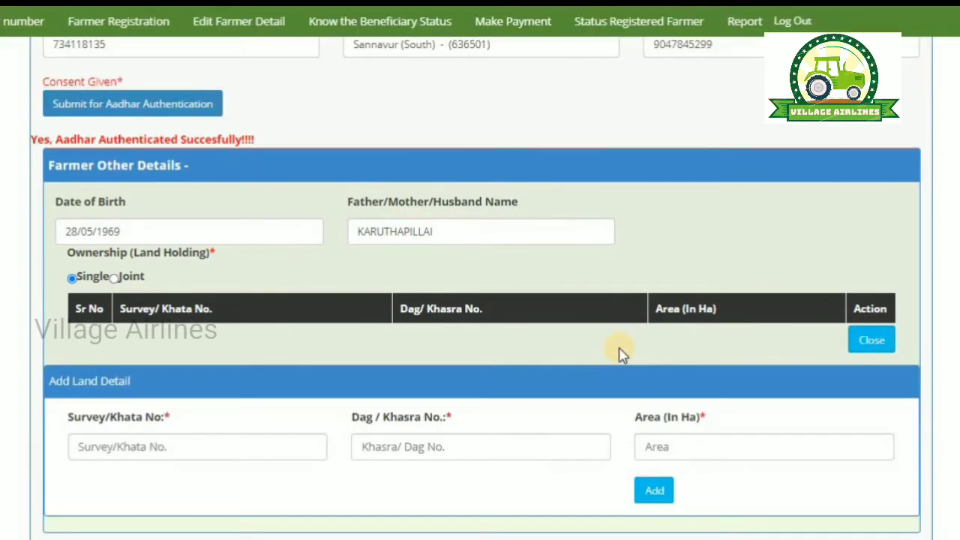
pyautogui.scroll(-2, 263, 279)
# Step: Add land parcel 557 / 7C2 with area 0.17 ha
pyautogui.click(266, 279)
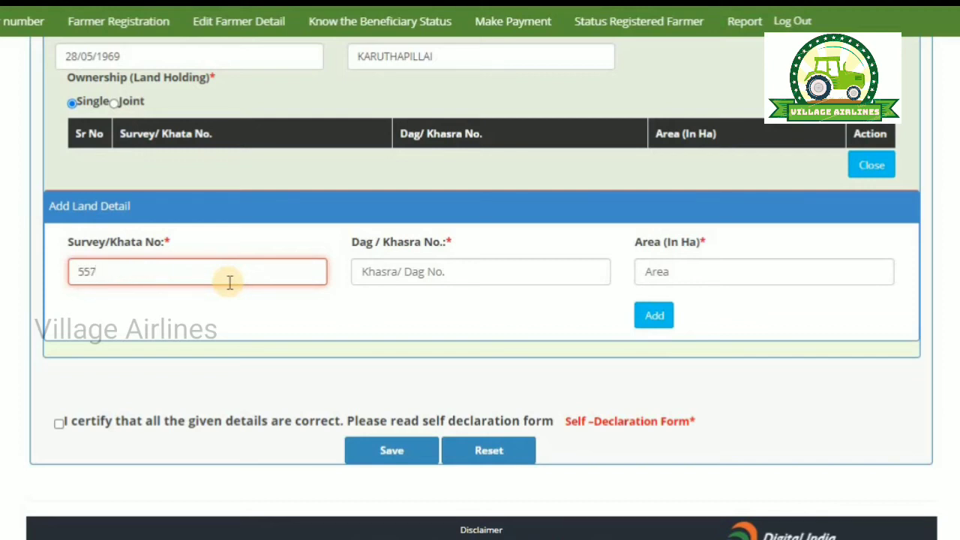
pyautogui.click(389, 275)
pyautogui.write('7C2')
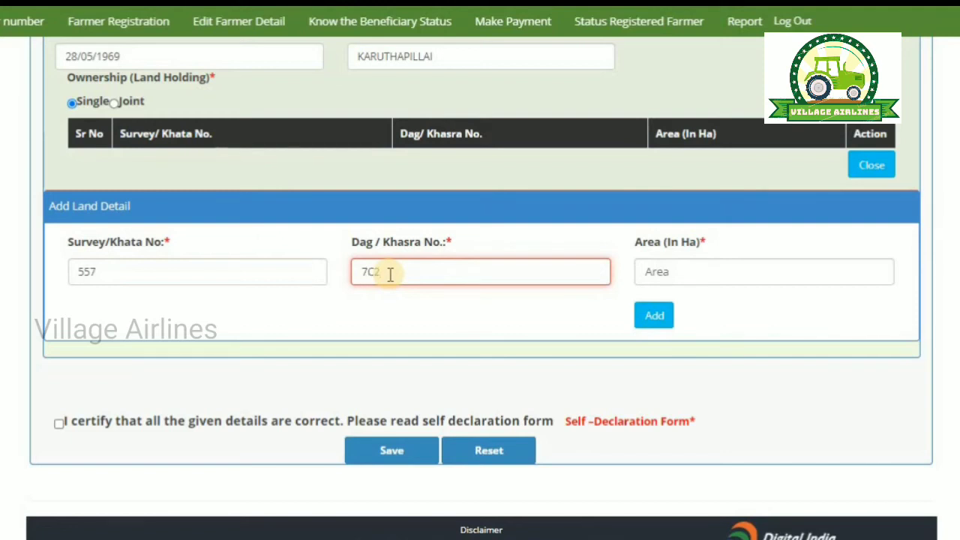
pyautogui.click(725, 277)
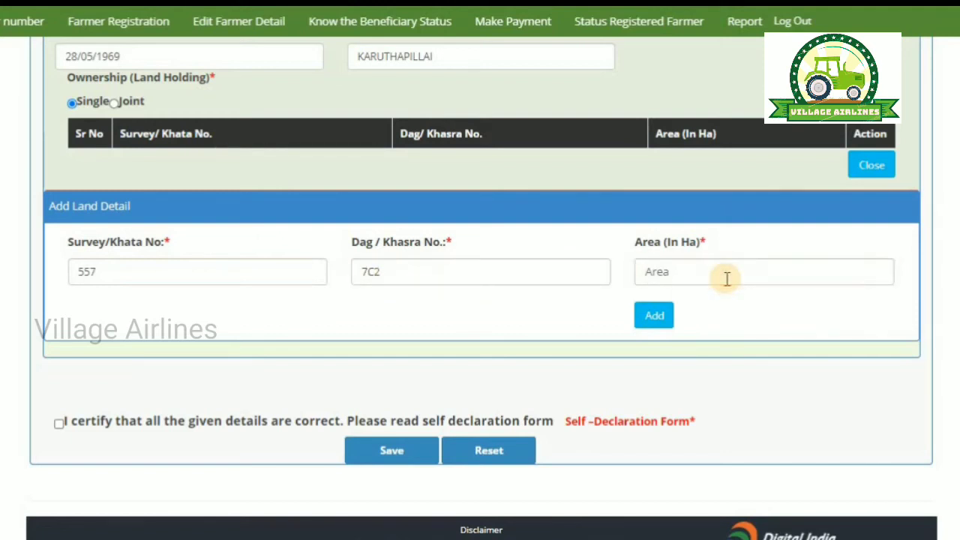
pyautogui.click(727, 278)
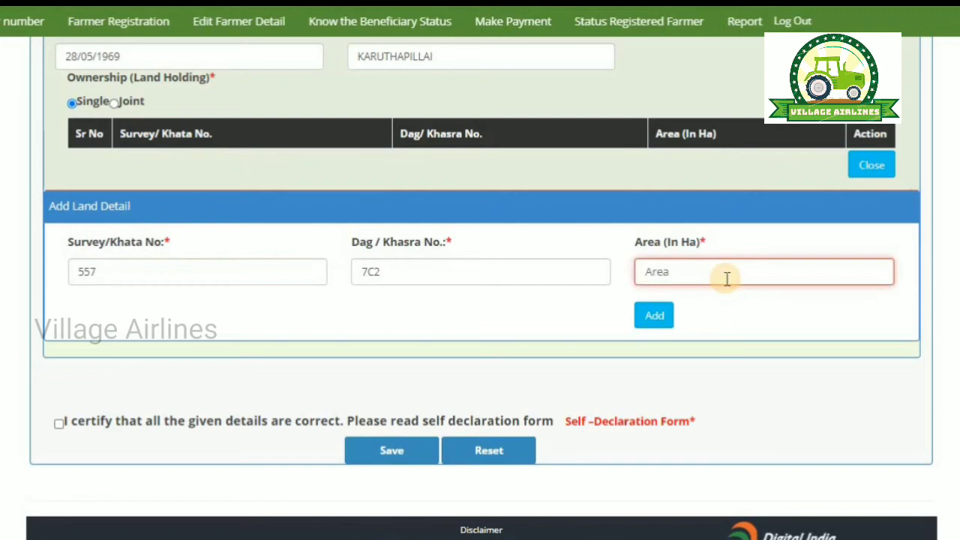
pyautogui.write('0.17')
pyautogui.click(655, 316)
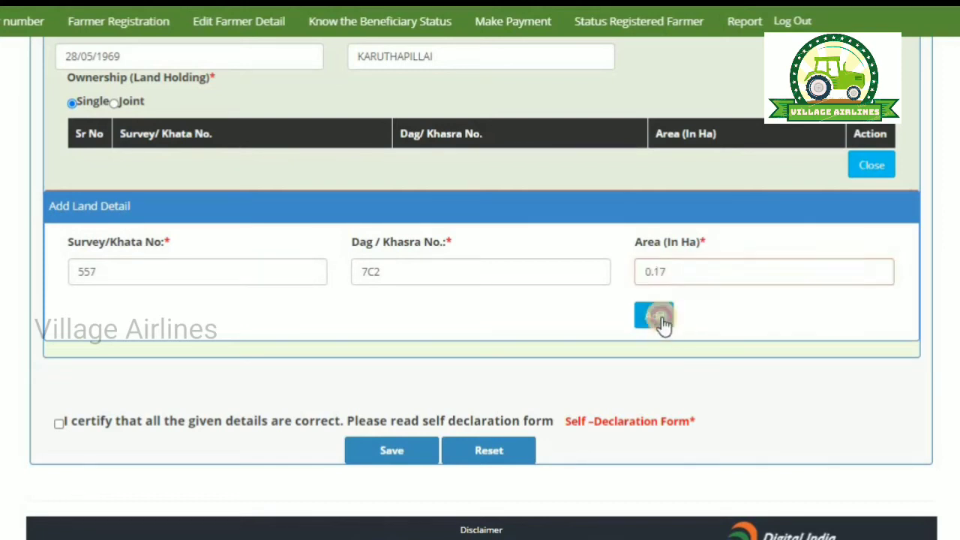
# Step: Add land parcel 556 / 9B2 with area 0.12 ha
pyautogui.click(217, 321)
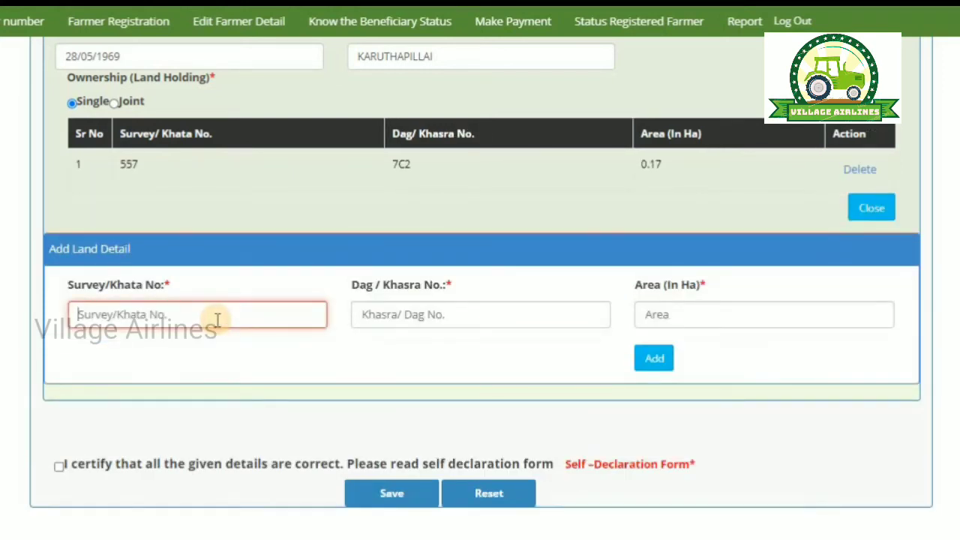
pyautogui.write('556')
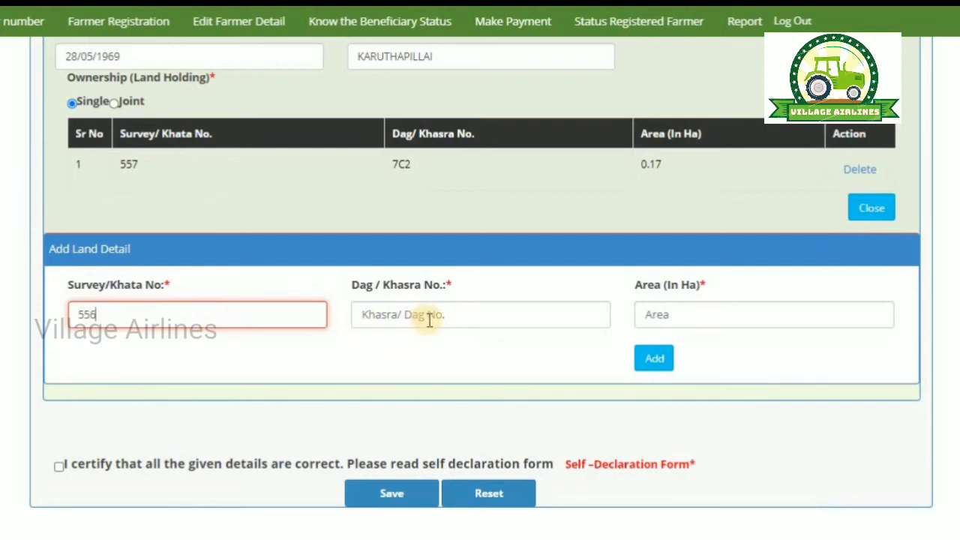
pyautogui.click(428, 319)
pyautogui.write('9')
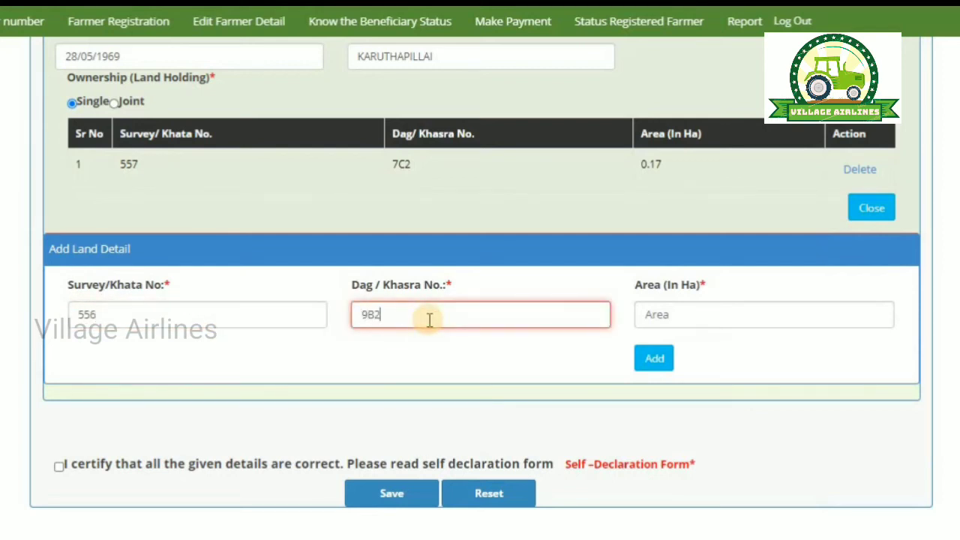
pyautogui.write('B2')
pyautogui.click(738, 320)
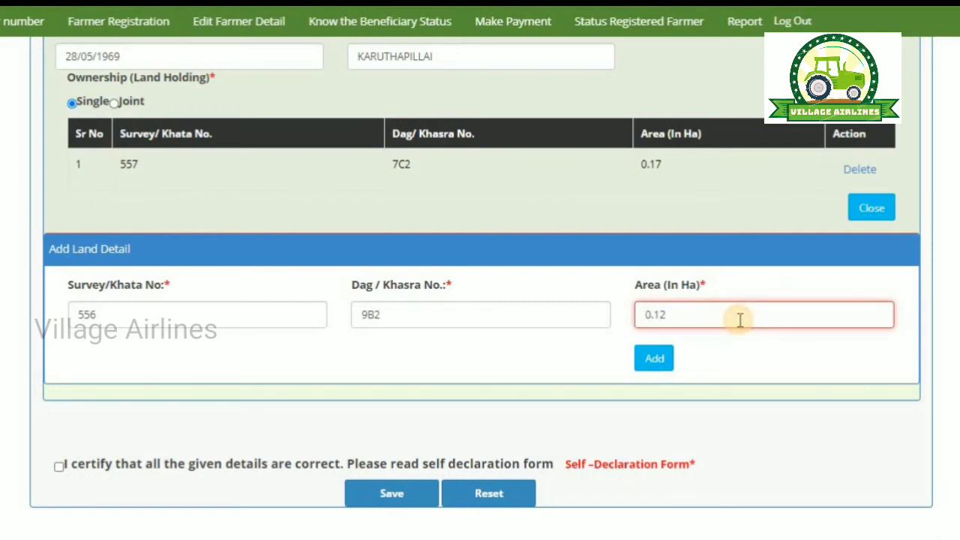
pyautogui.click(654, 358)
pyautogui.click(198, 358)
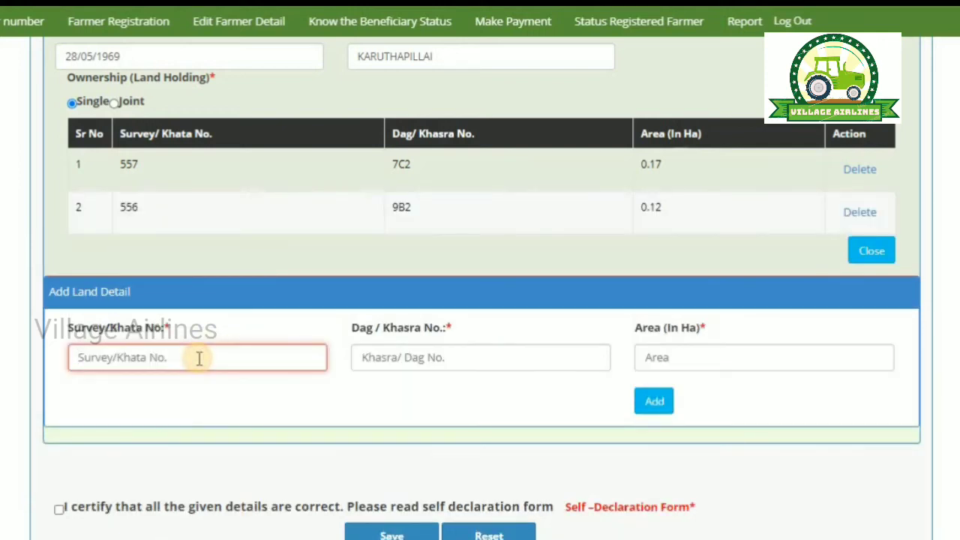
# Step: Add land parcel 556 / 9B1 with area 0.05 ha
pyautogui.write('556')
pyautogui.click(432, 354)
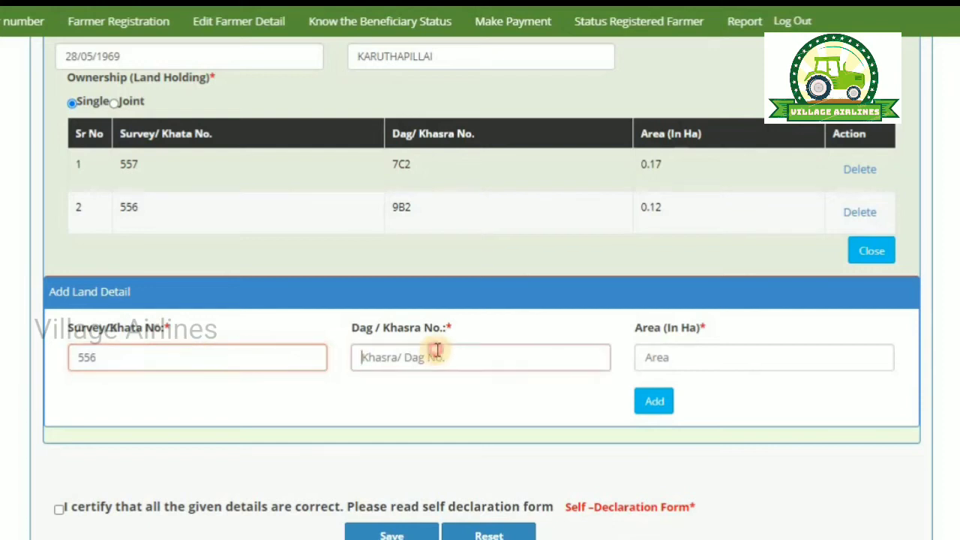
pyautogui.write('9B')
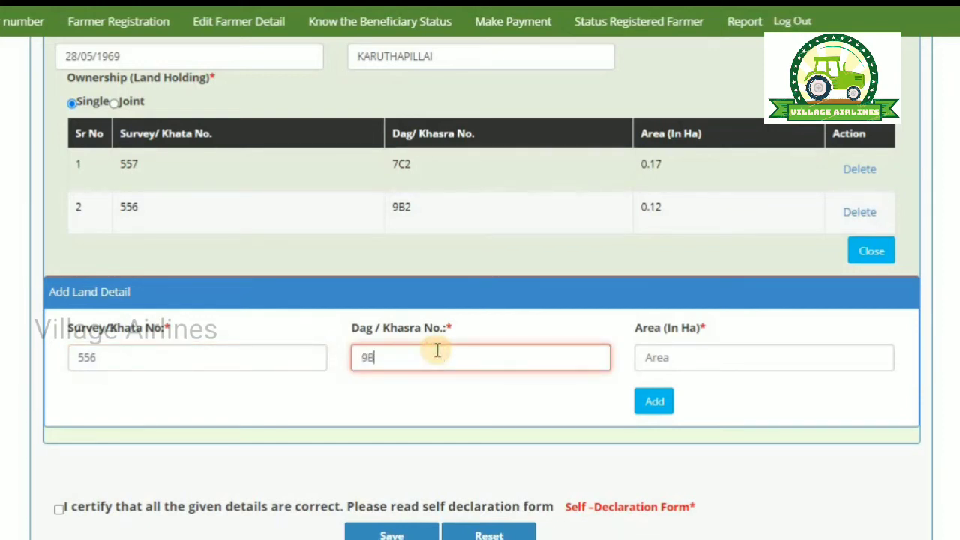
pyautogui.write('1')
pyautogui.click(694, 363)
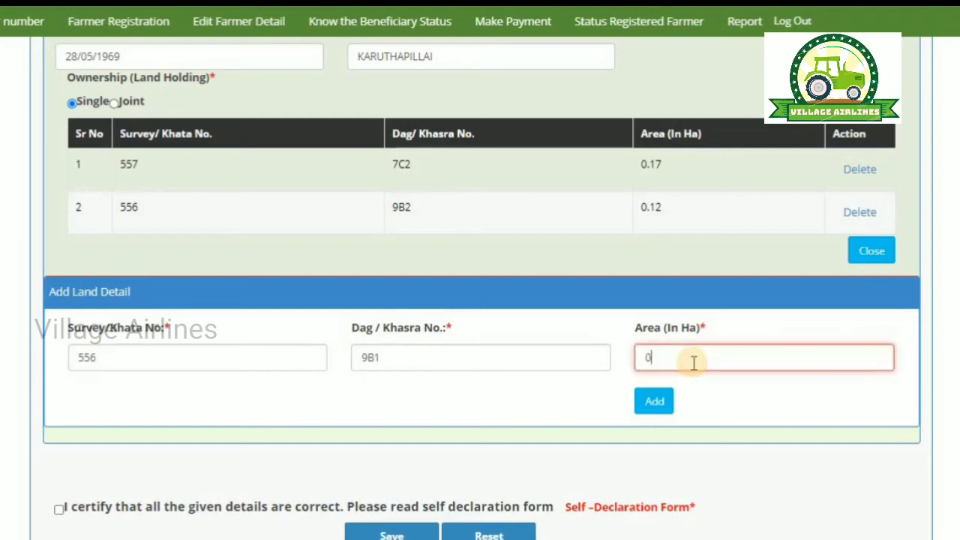
pyautogui.write('0.05')
pyautogui.scroll(3, 647, 447)
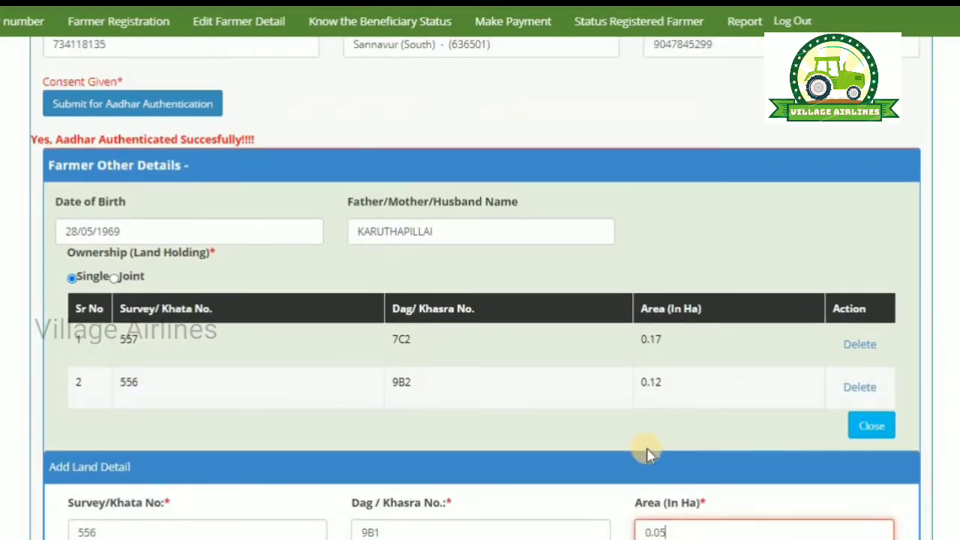
pyautogui.scroll(-3, 647, 448)
pyautogui.click(653, 409)
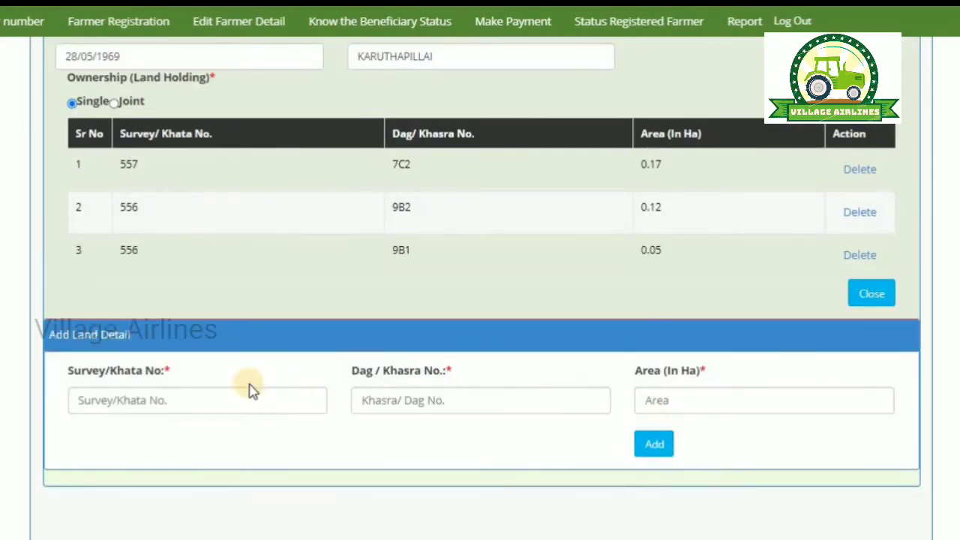
pyautogui.scroll(-2, 248, 386)
# Step: Add land parcel 556 / 11A with area 0.25 ha
pyautogui.click(228, 257)
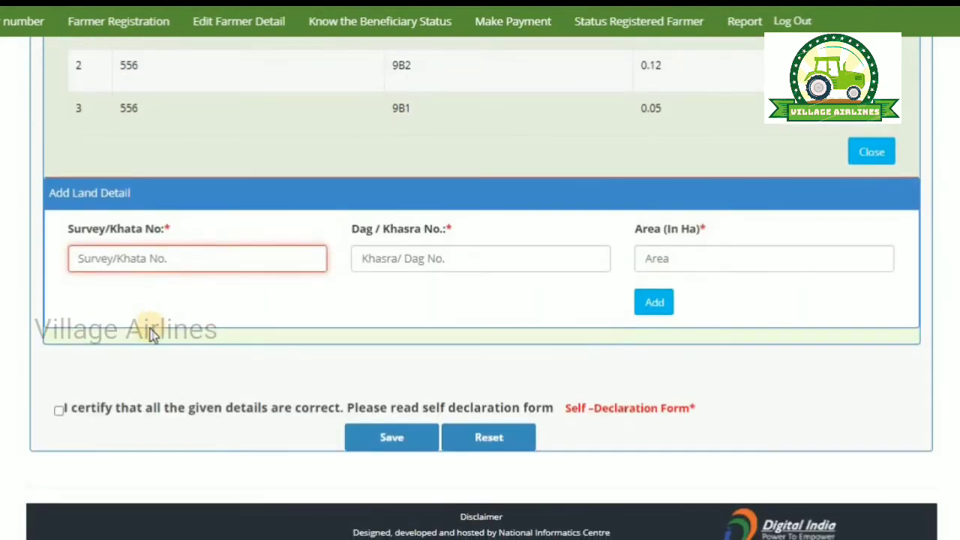
pyautogui.write('556')
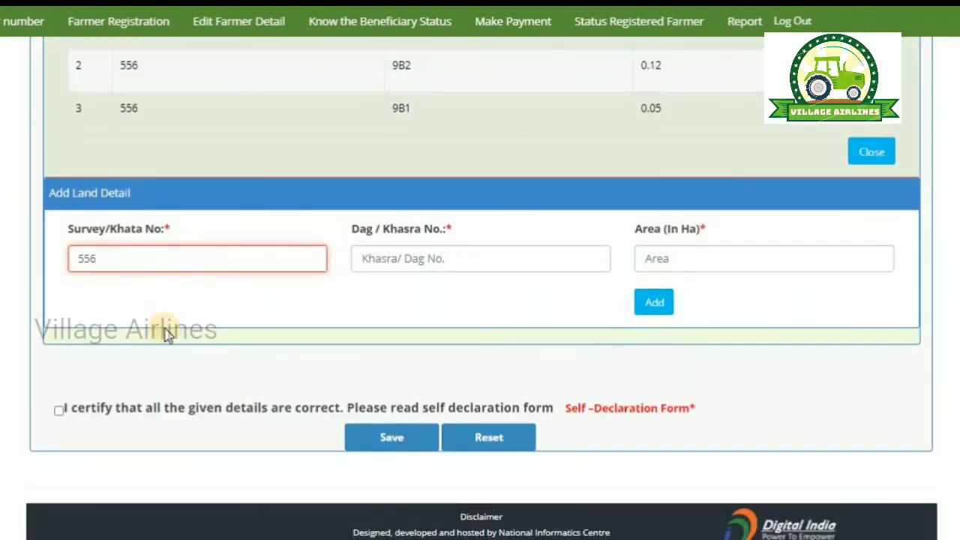
pyautogui.click(413, 261)
pyautogui.write('11A')
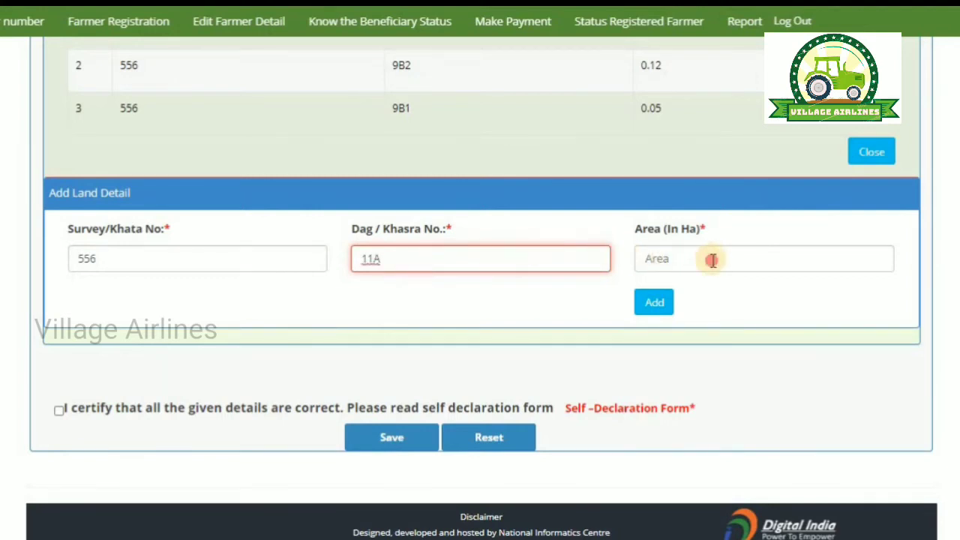
pyautogui.click(712, 259)
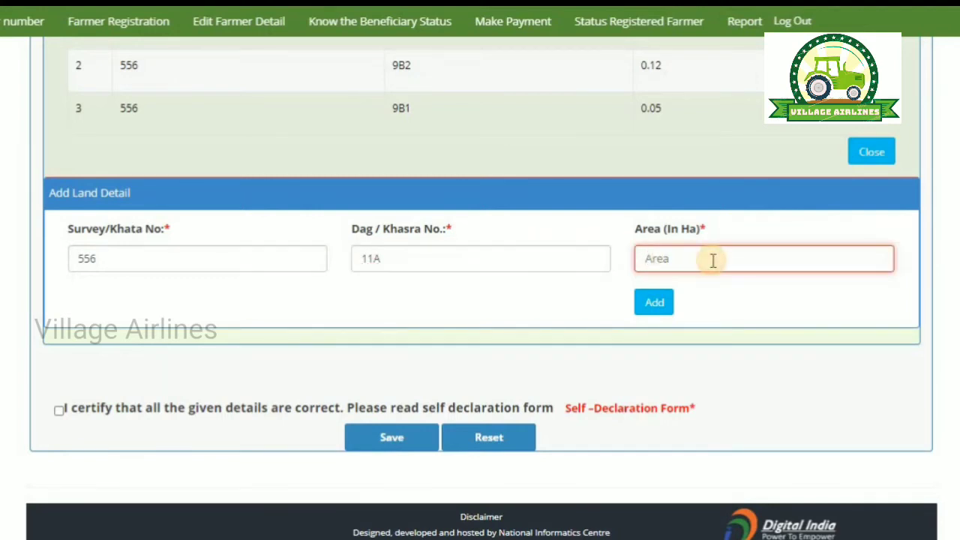
pyautogui.click(713, 259)
pyautogui.click(656, 309)
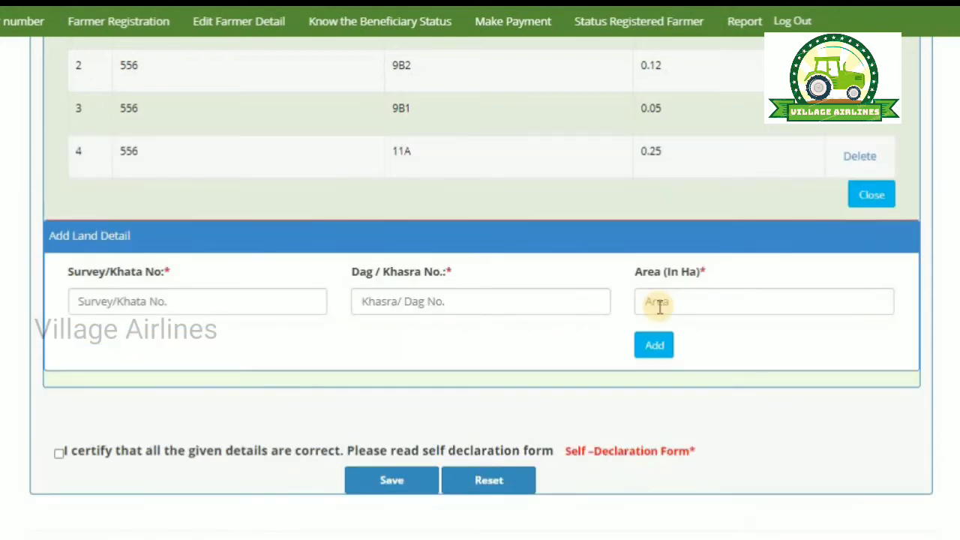
pyautogui.click(276, 309)
# Step: Add land parcel 362 / 8 with area 0.11 ha to the land table
pyautogui.write('3')
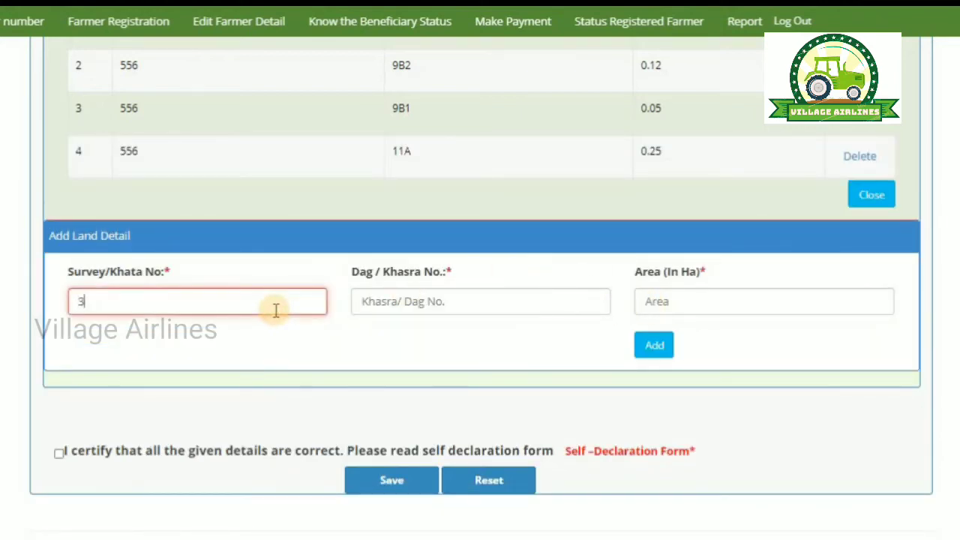
pyautogui.write('62')
pyautogui.click(482, 308)
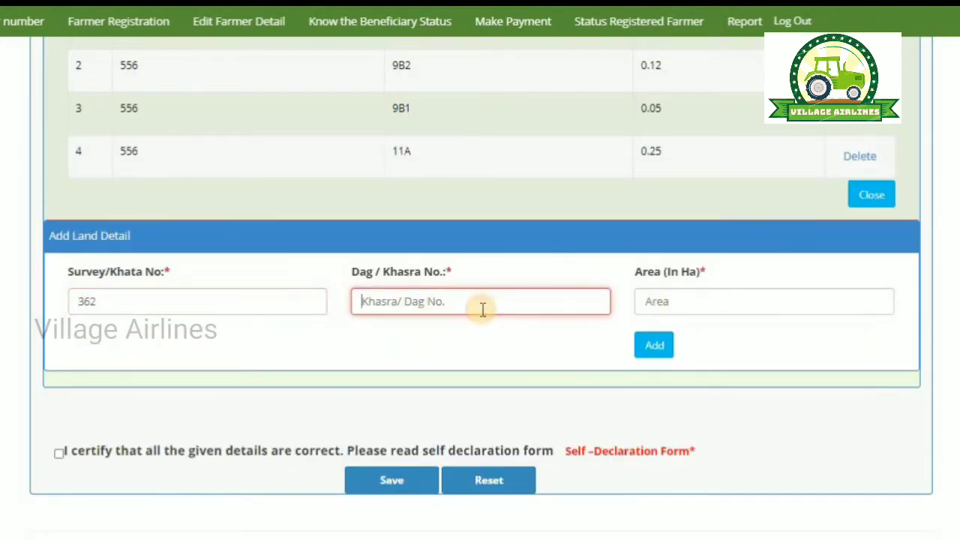
pyautogui.write('8')
pyautogui.click(681, 301)
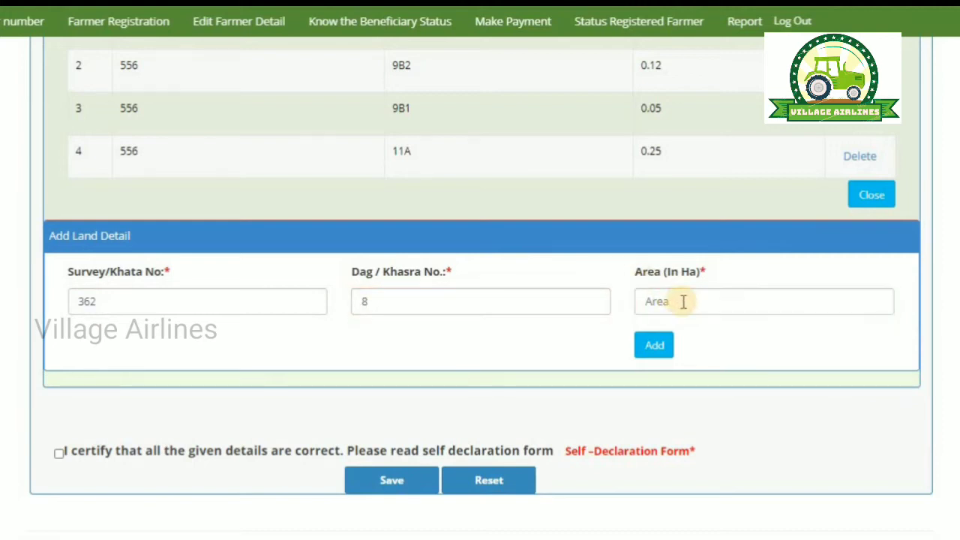
pyautogui.click(686, 303)
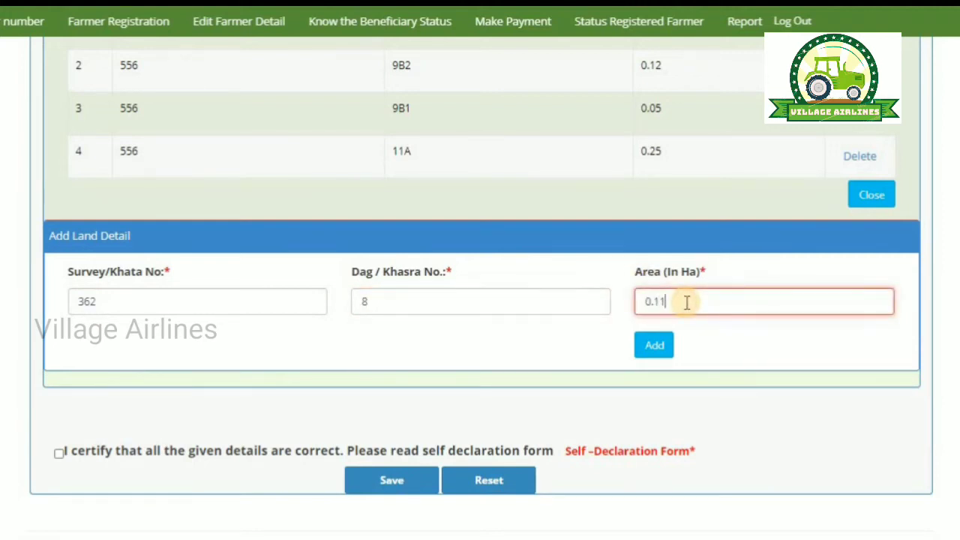
pyautogui.click(655, 350)
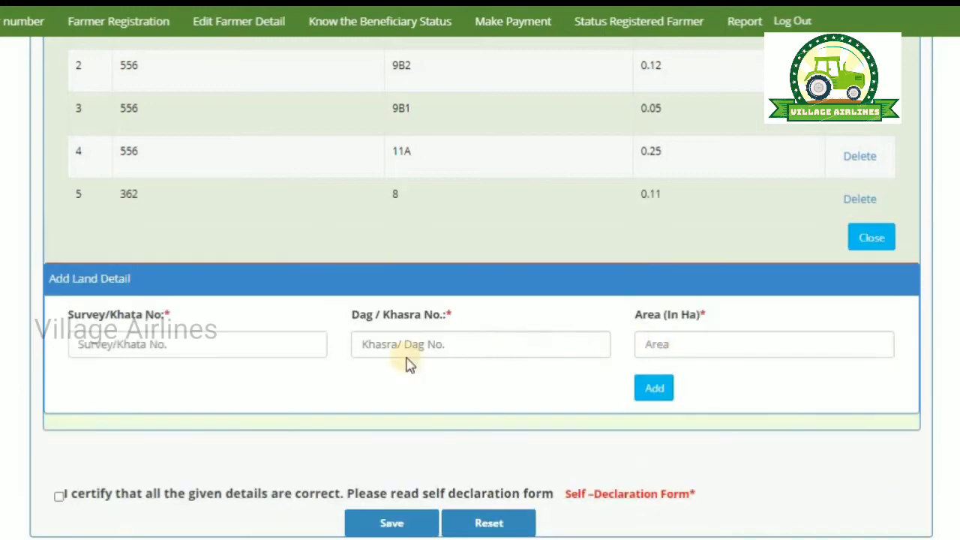
pyautogui.click(241, 356)
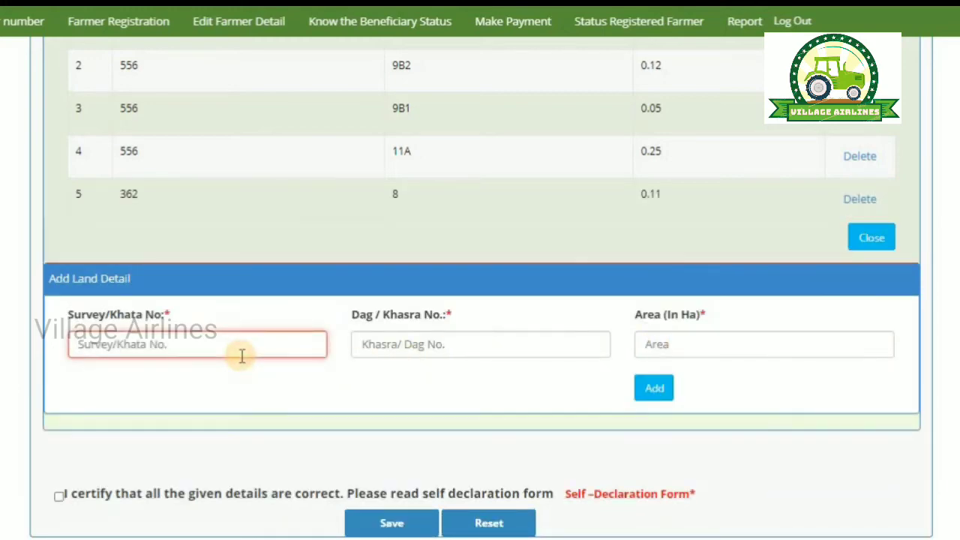
pyautogui.scroll(7, 242, 356)
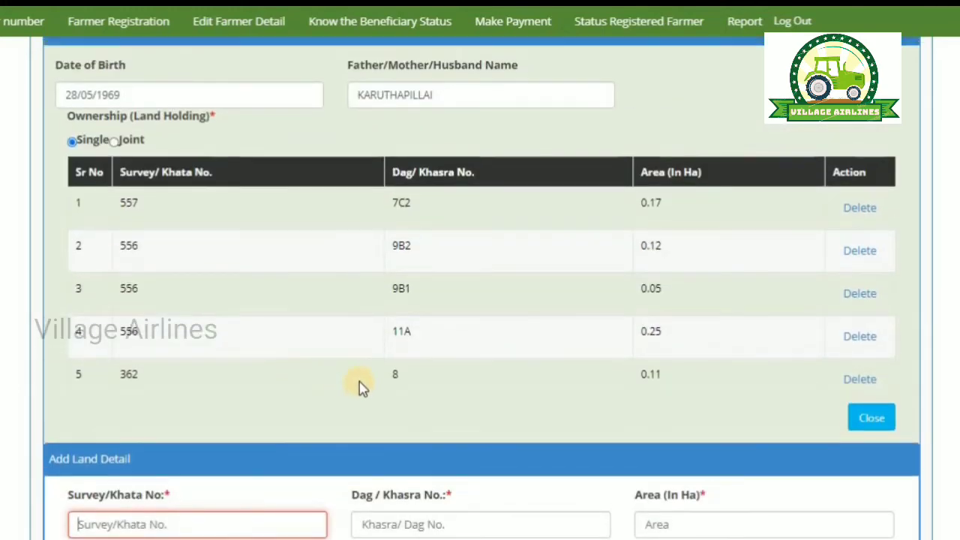
pyautogui.scroll(3, 308, 338)
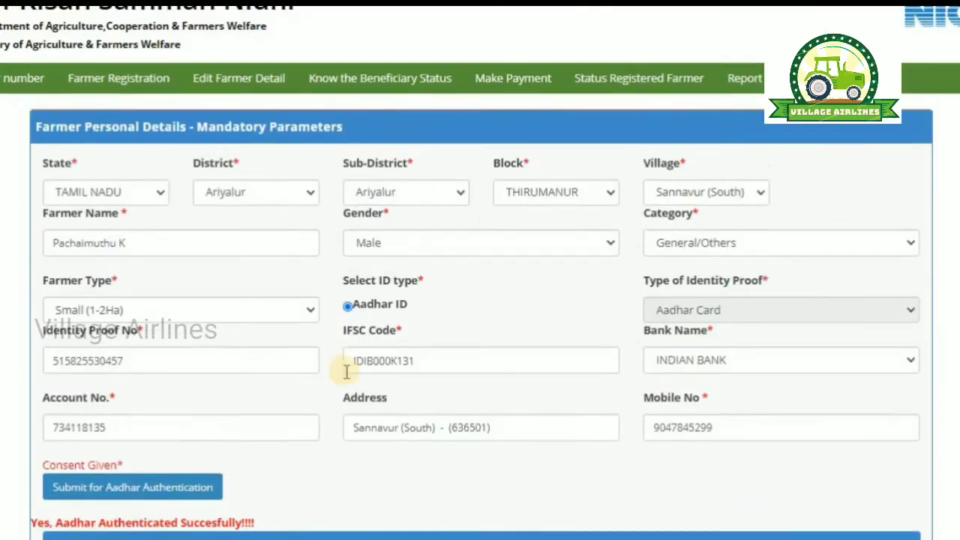
pyautogui.moveTo(54, 427); pyautogui.dragTo(187, 452)
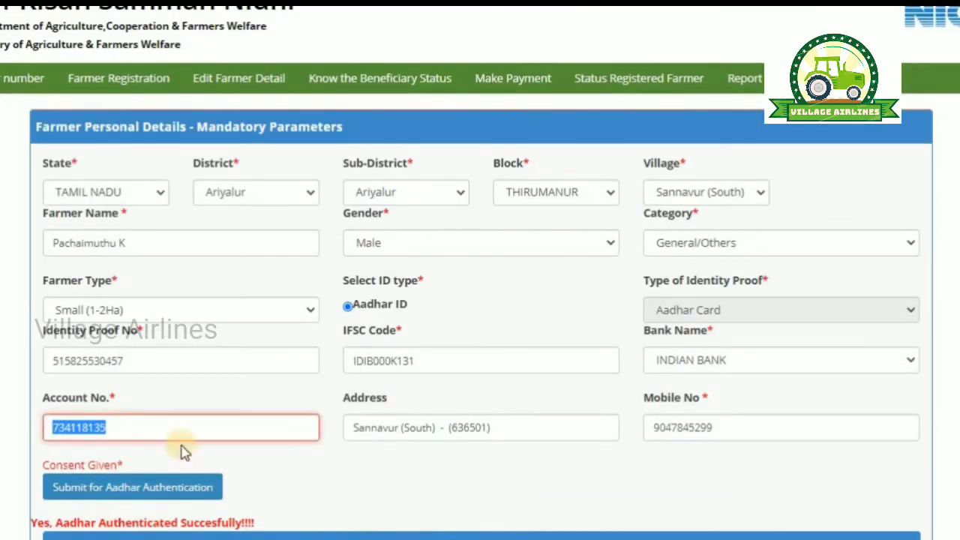
pyautogui.click(377, 476)
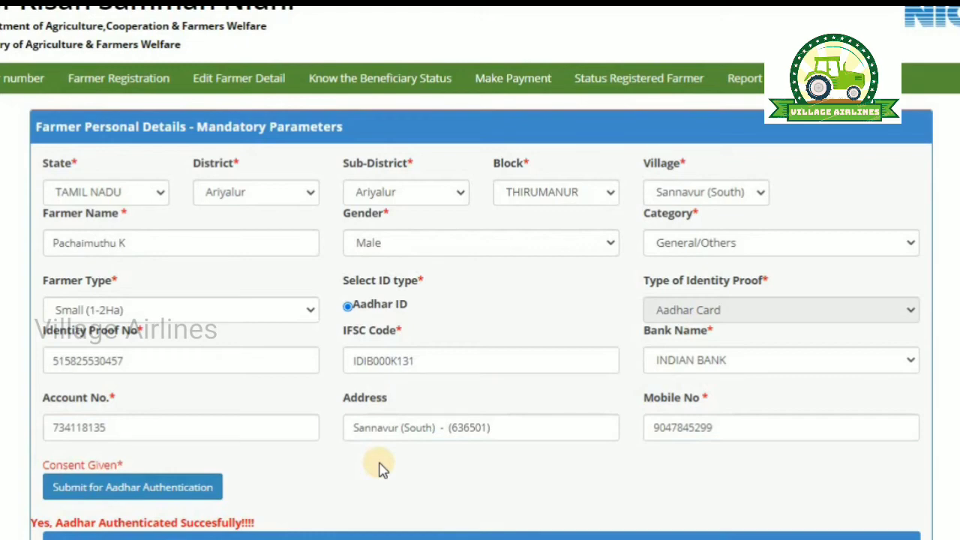
pyautogui.scroll(-10, 379, 469)
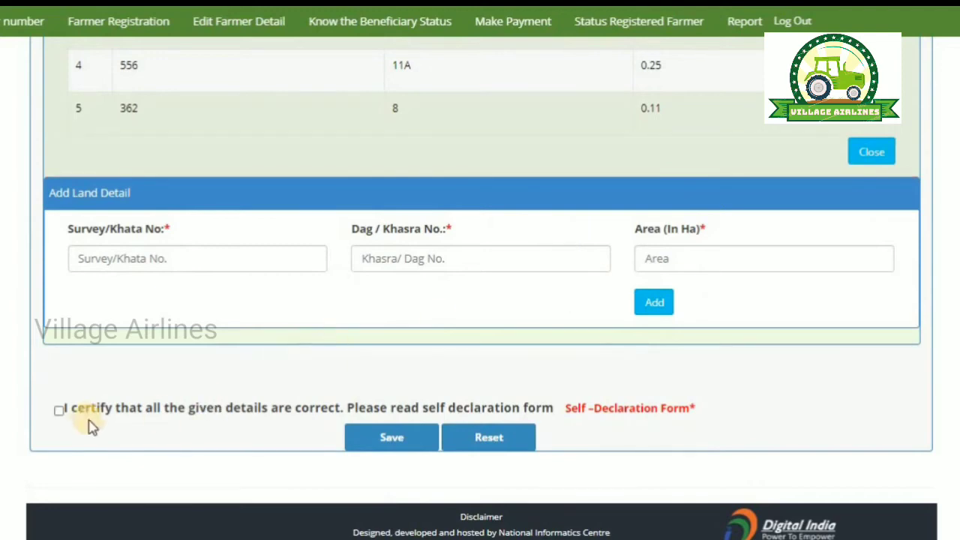
# Step: Certify that all given details are correct and submit the registration with five land parcels
pyautogui.click(59, 411)
pyautogui.scroll(4, 180, 412)
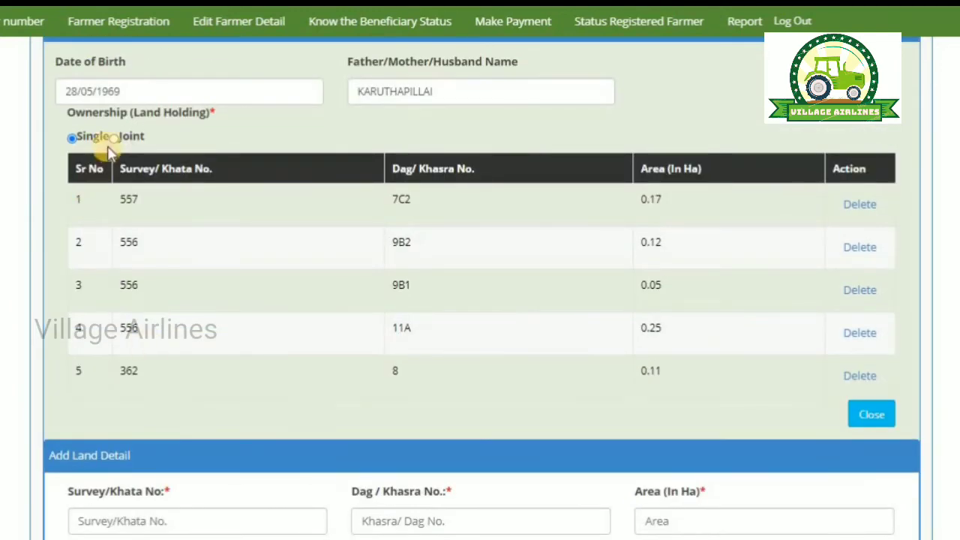
pyautogui.scroll(-3, 108, 155)
pyautogui.scroll(-1, 142, 239)
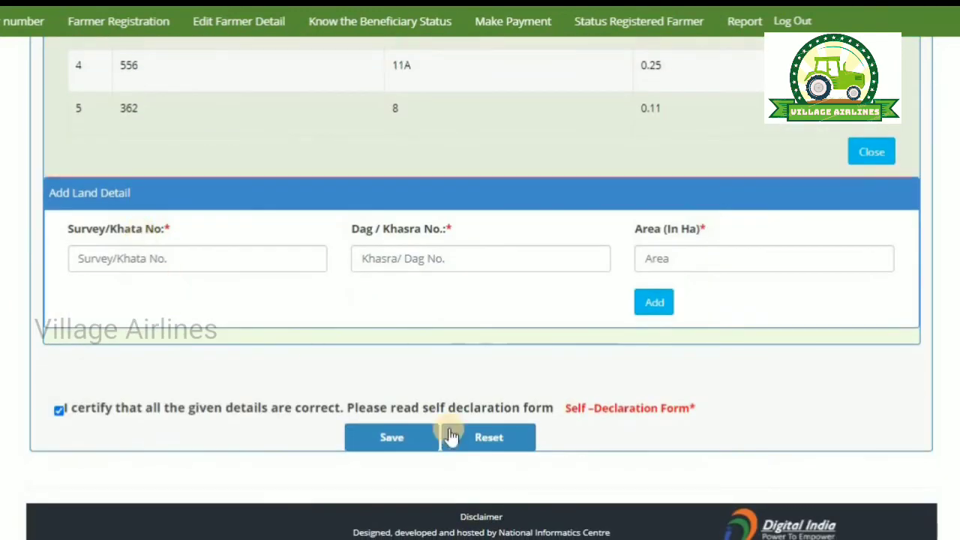
pyautogui.scroll(2, 496, 419)
pyautogui.scroll(8, 495, 419)
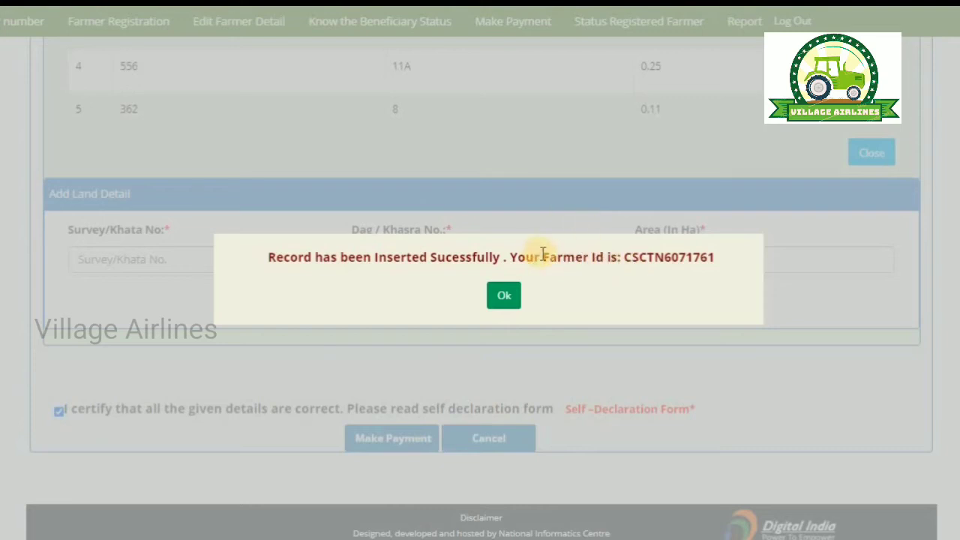
# Step: Highlight the newly issued Farmer ID value in the success message
pyautogui.moveTo(543, 254); pyautogui.dragTo(616, 298)
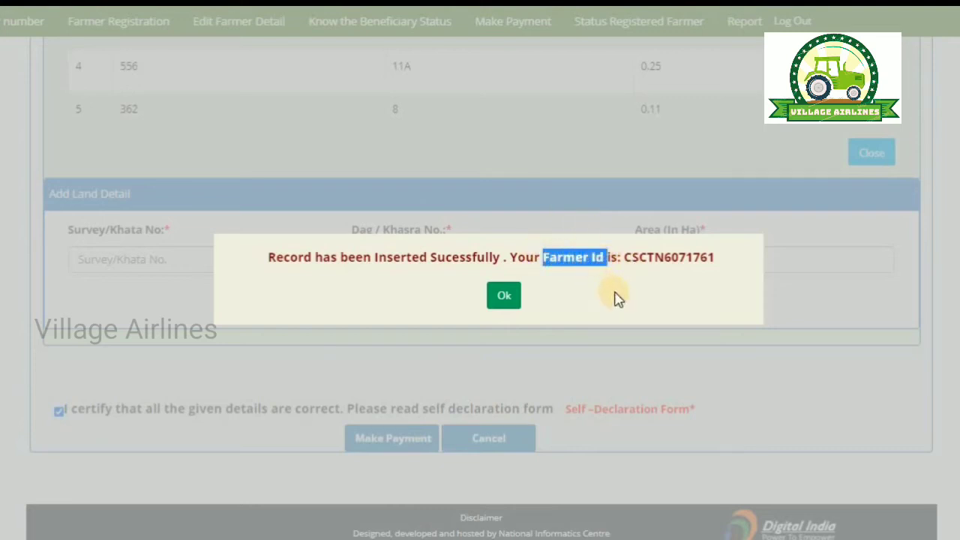
pyautogui.click(622, 262)
pyautogui.moveTo(624, 257); pyautogui.dragTo(717, 263)
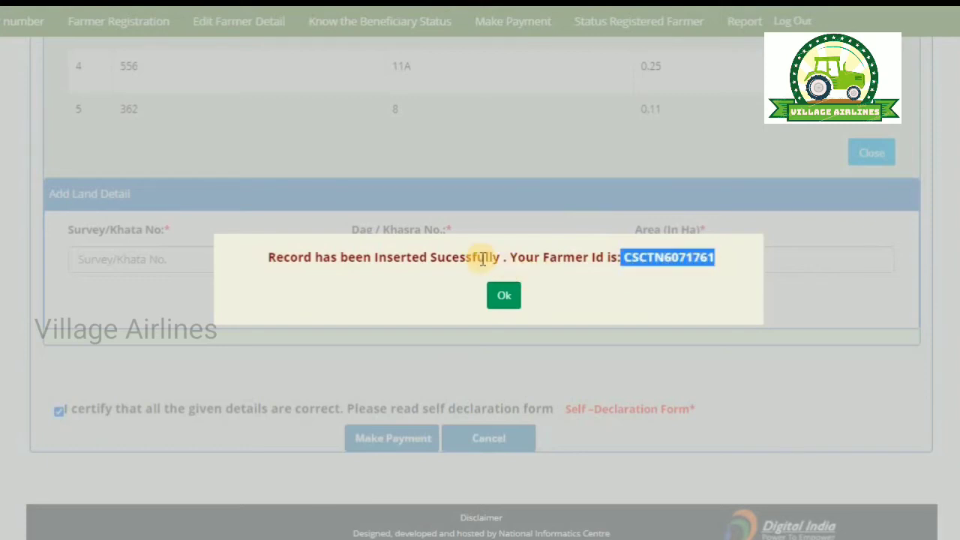
pyautogui.scroll(2, 482, 259)
pyautogui.scroll(-1, 482, 260)
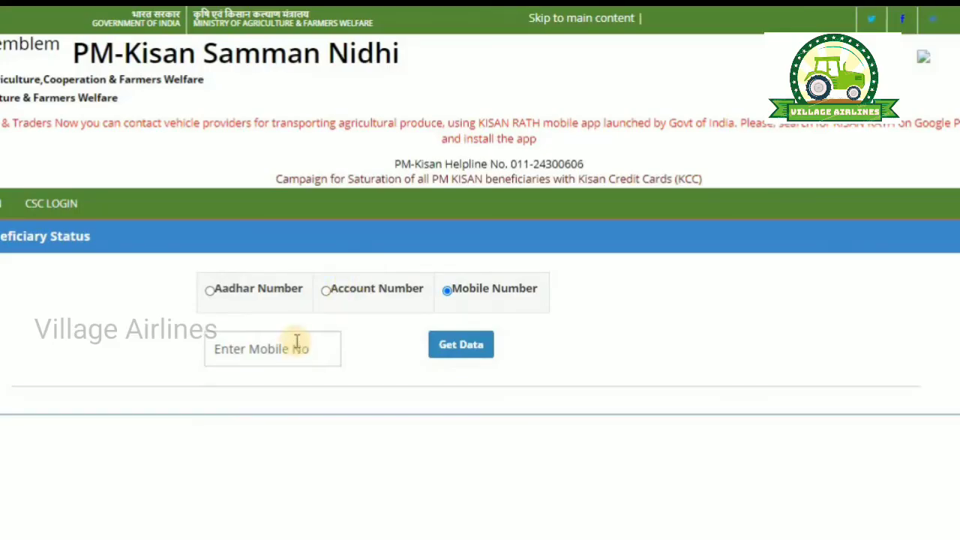
# Step: Start entering the farmer's mobile number in the Beneficiary Status mobile-number search
pyautogui.click(285, 344)
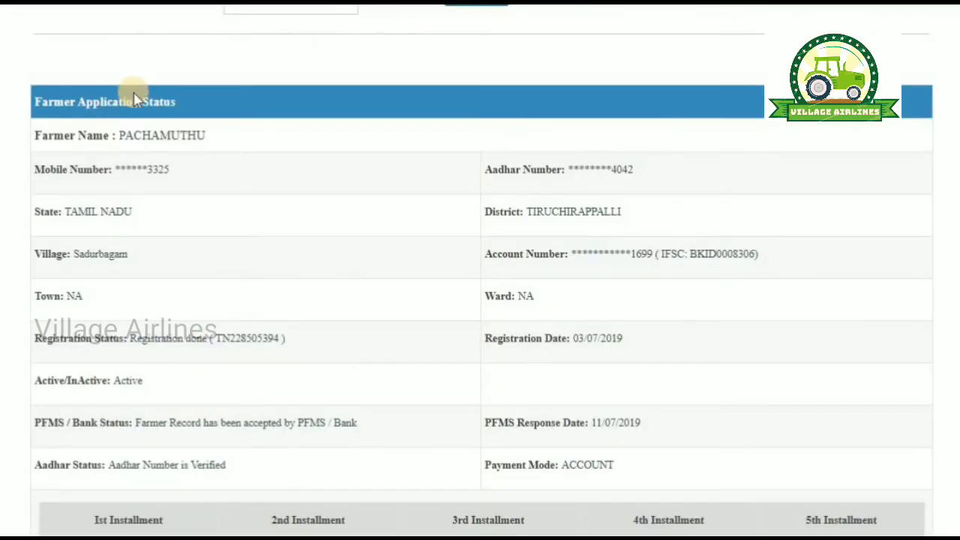
# Step: Review the Farmer Application Status, highlighting the farmer's name and the registration number
pyautogui.scroll(-2, 137, 100)
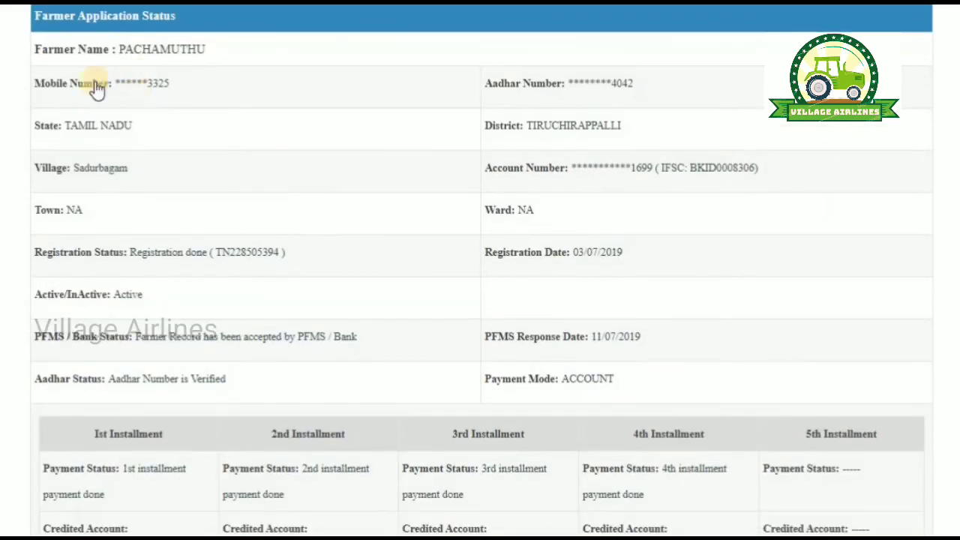
pyautogui.moveTo(154, 45); pyautogui.dragTo(225, 50)
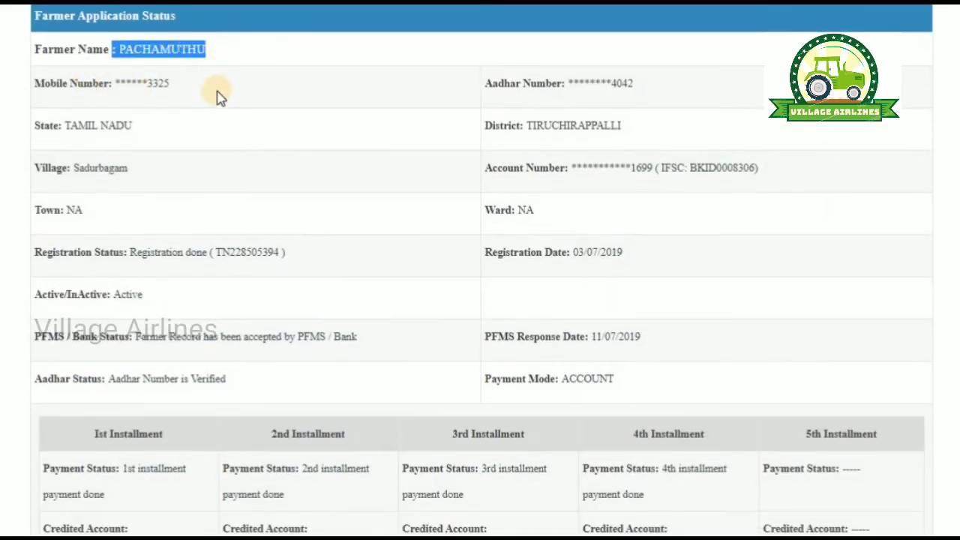
pyautogui.click(413, 142)
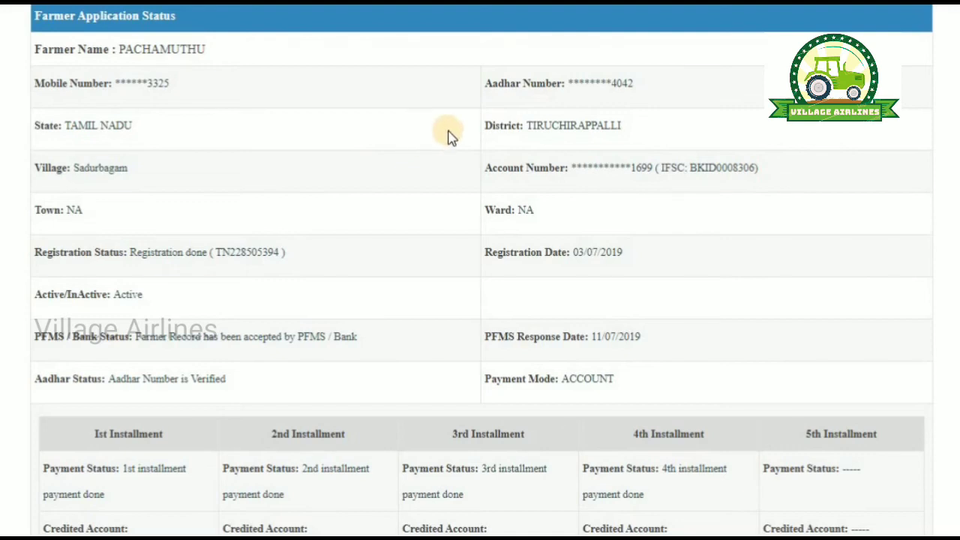
pyautogui.scroll(-2, 450, 138)
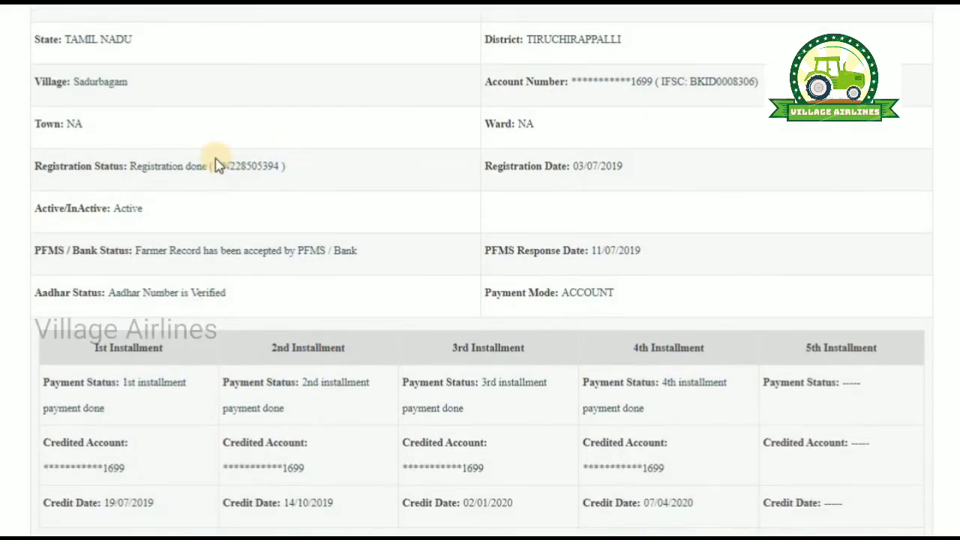
pyautogui.moveTo(216, 165); pyautogui.dragTo(289, 167)
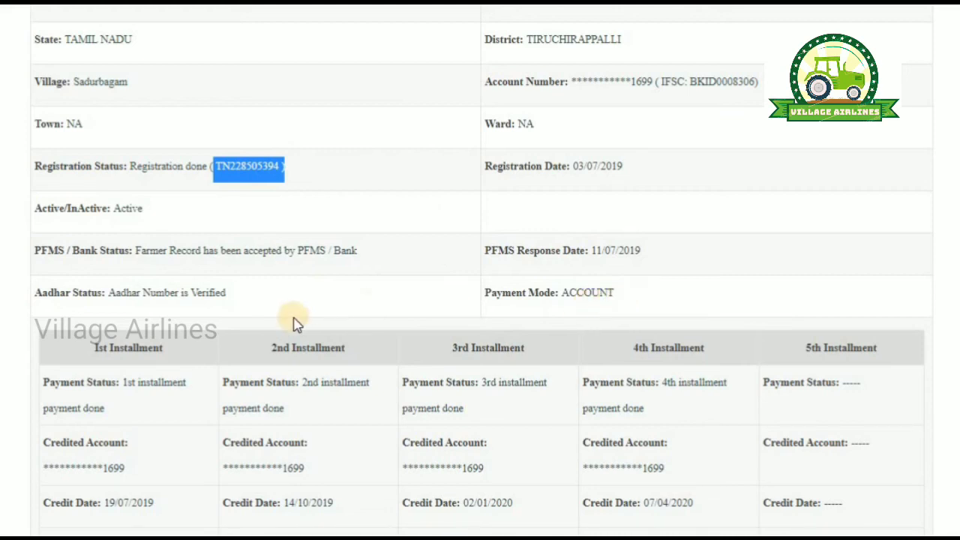
pyautogui.scroll(-1, 285, 321)
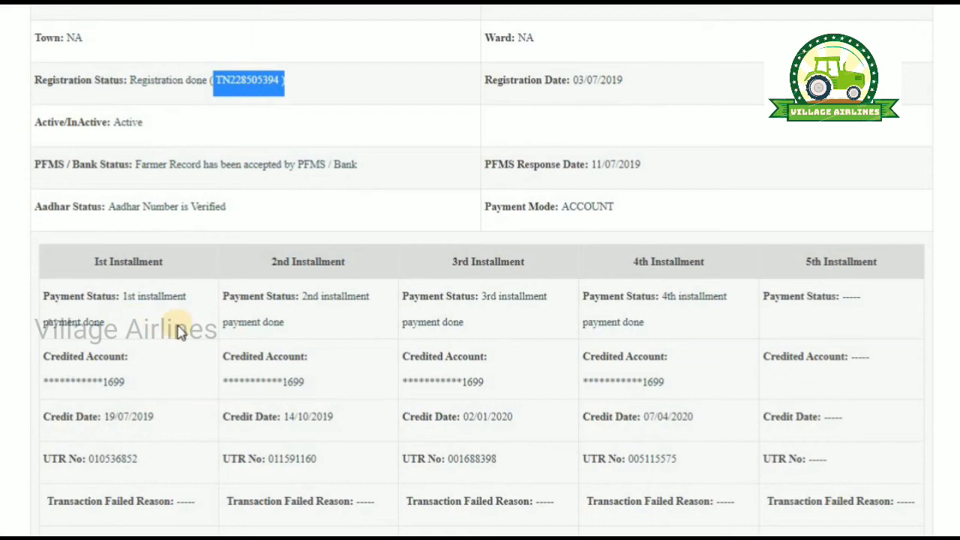
pyautogui.moveTo(125, 295); pyautogui.dragTo(146, 321)
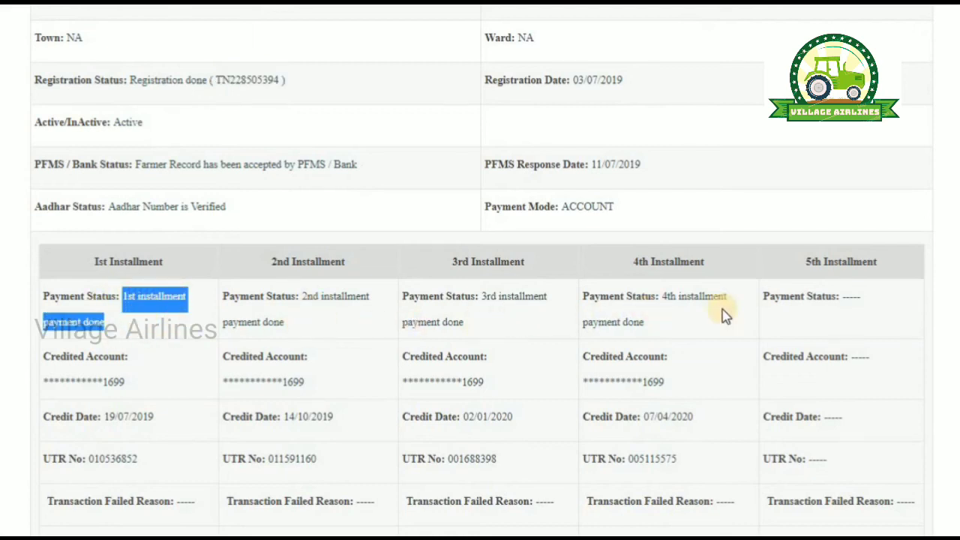
pyautogui.scroll(-1, 754, 318)
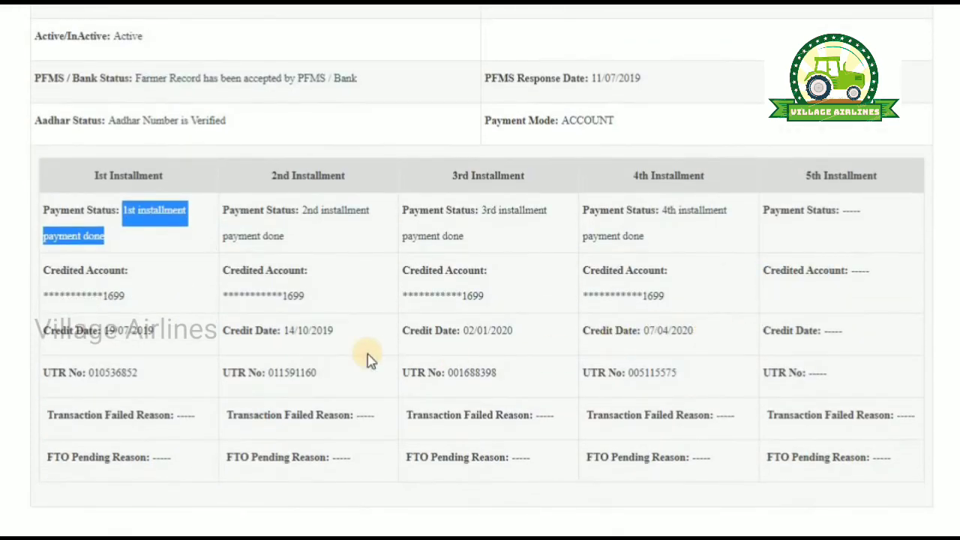
pyautogui.moveTo(108, 328); pyautogui.dragTo(154, 333)
pyautogui.moveTo(286, 333); pyautogui.dragTo(336, 332)
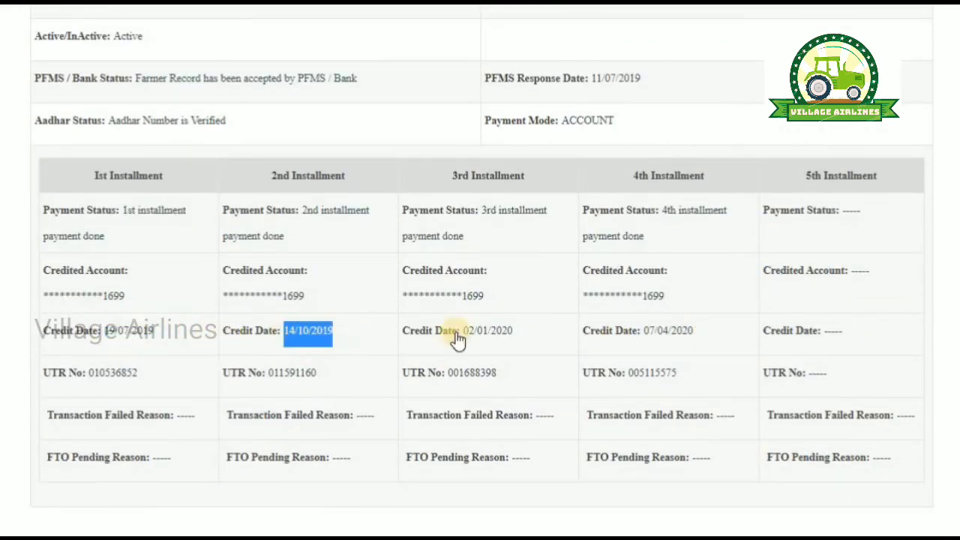
pyautogui.moveTo(463, 331); pyautogui.dragTo(513, 332)
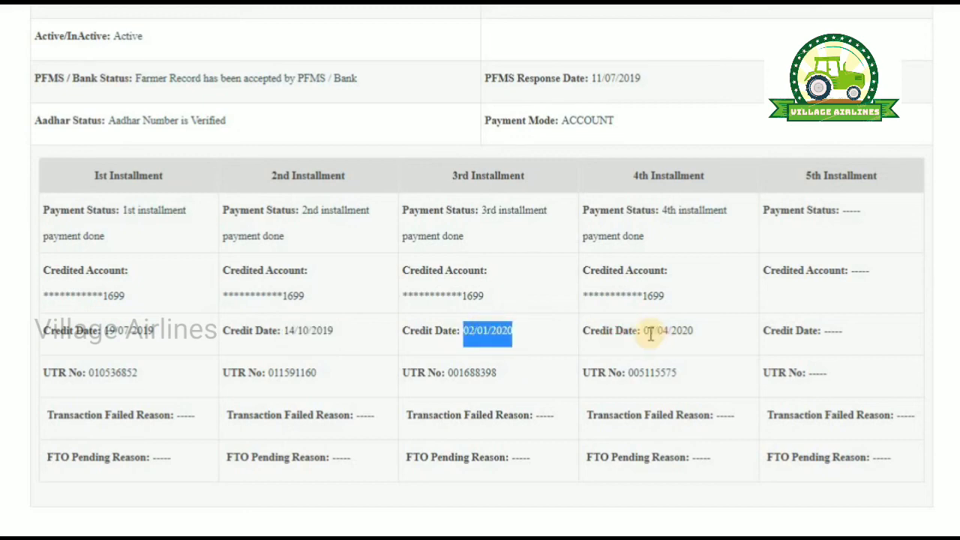
pyautogui.moveTo(644, 330); pyautogui.dragTo(697, 332)
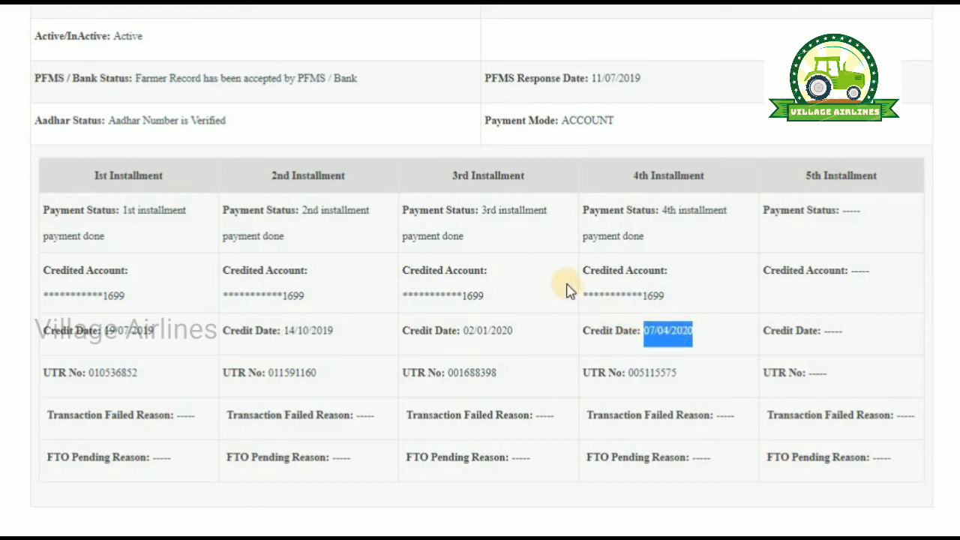
pyautogui.scroll(5, 235, 150)
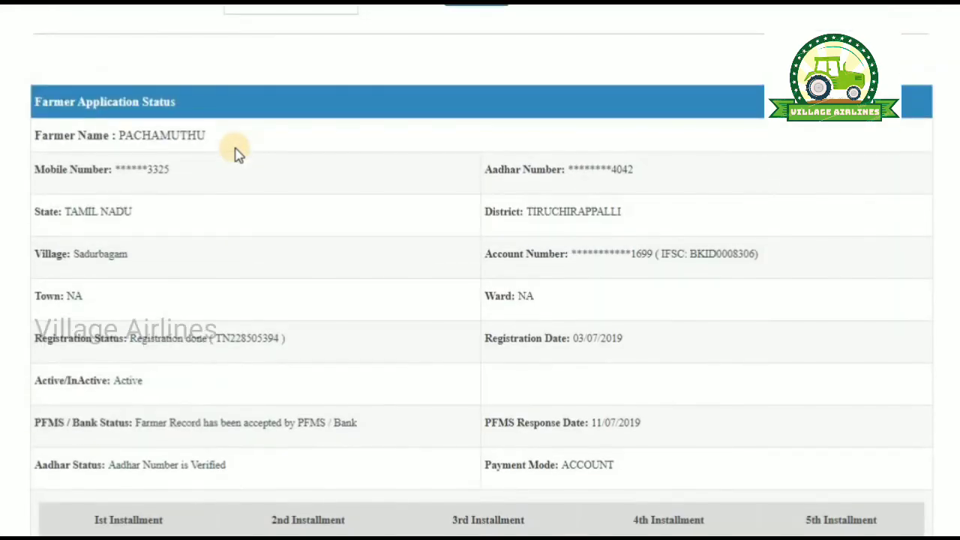
pyautogui.scroll(-5, 236, 153)
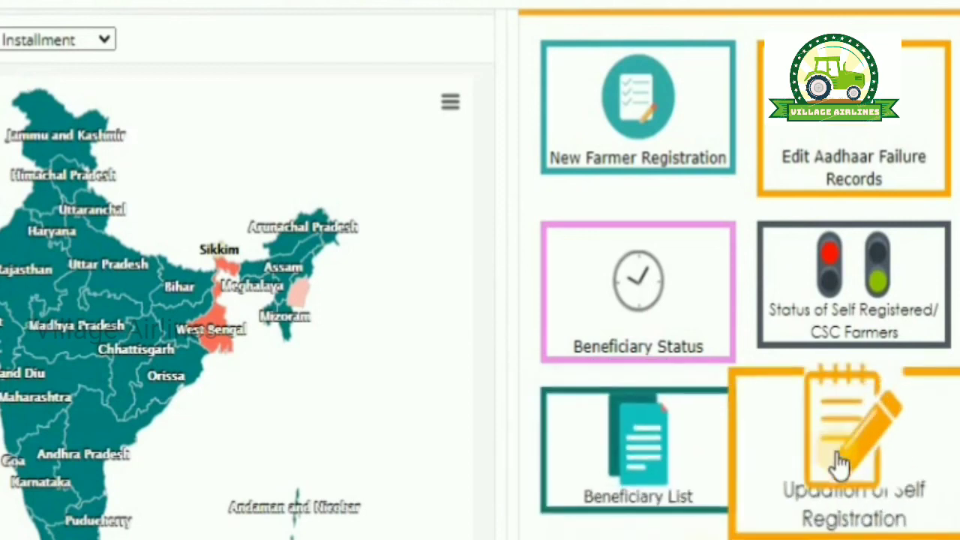
# Step: Show Andaman and Nicobar's installment 1 figures on the home map: 98%, 16732 of 16991
pyautogui.moveTo(353, 509)
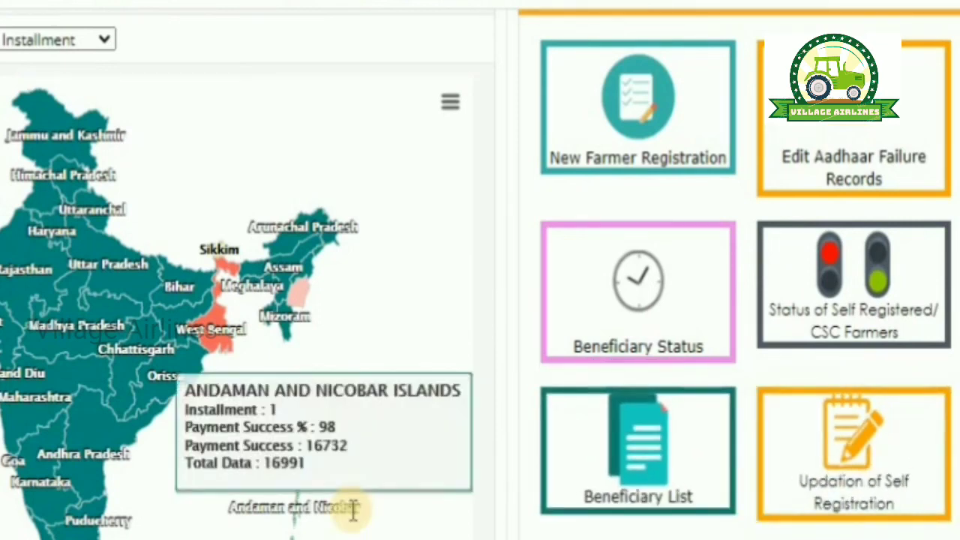